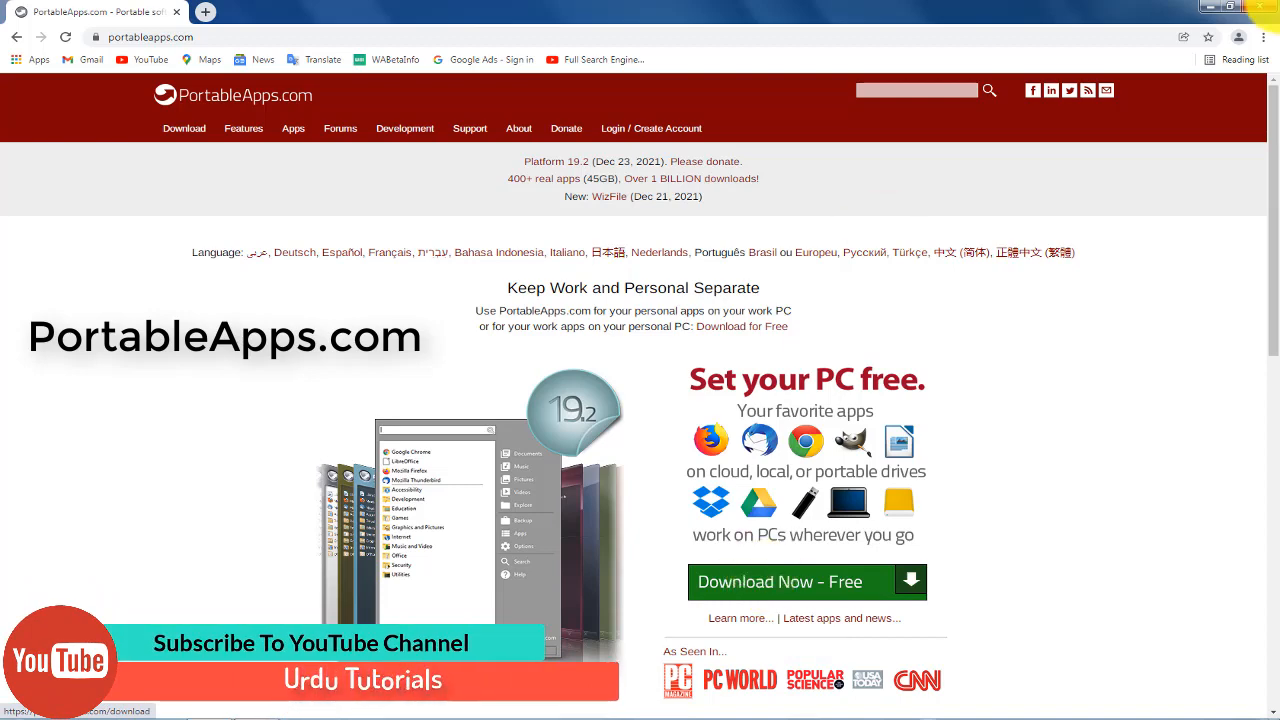
Close the browser and start PortableApps.com_Platform_Setup_19.2.paf from the Downloads folder as administrator, with English as the installer language.
left_click(1262, 8)
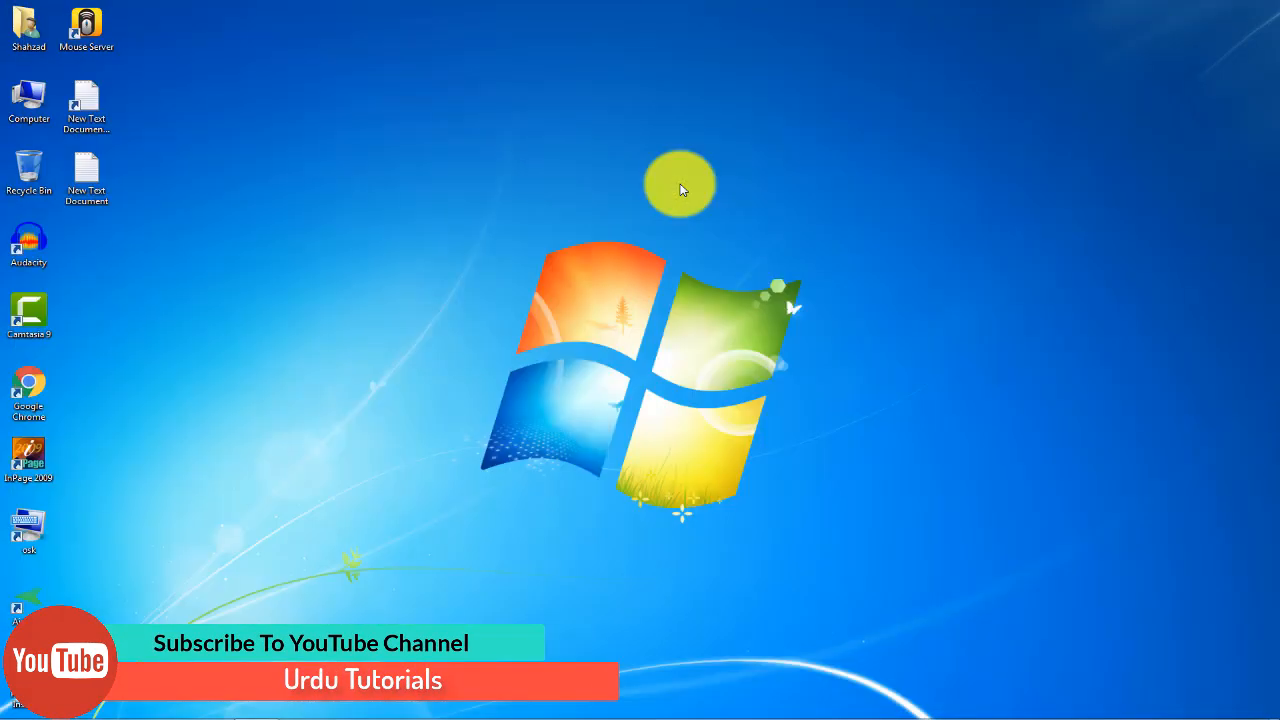
double_click(22, 28)
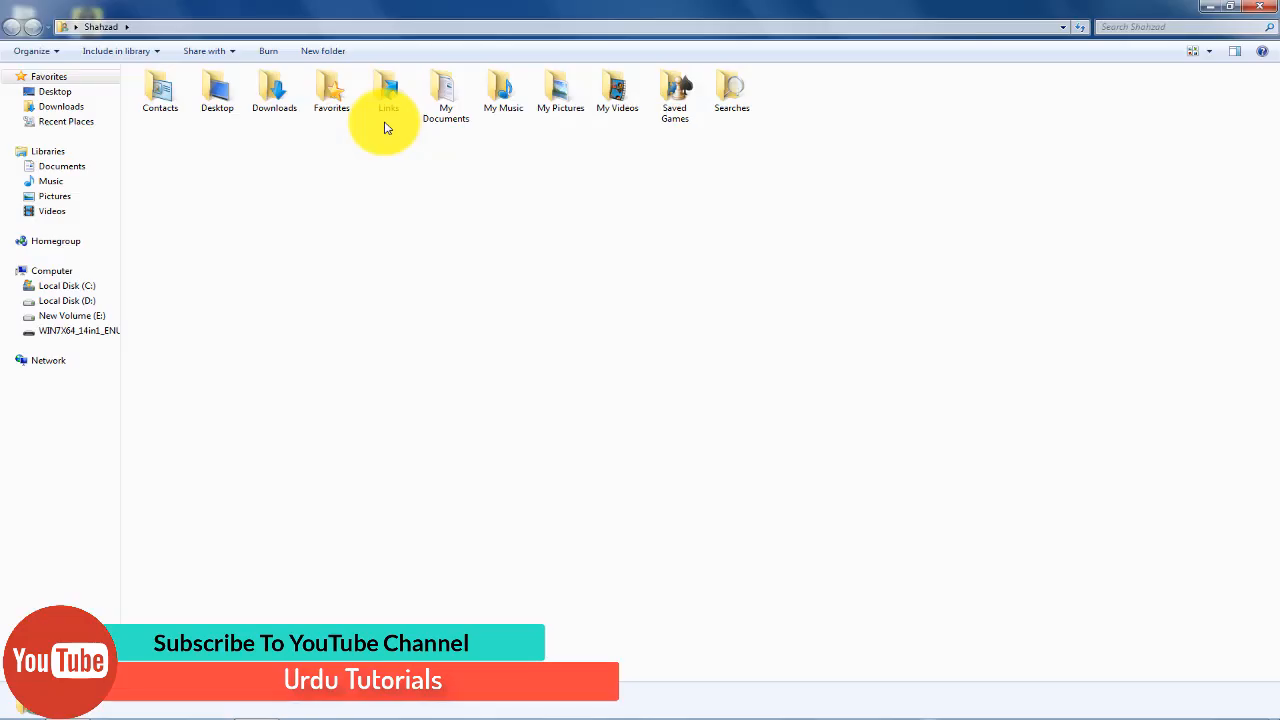
double_click(277, 106)
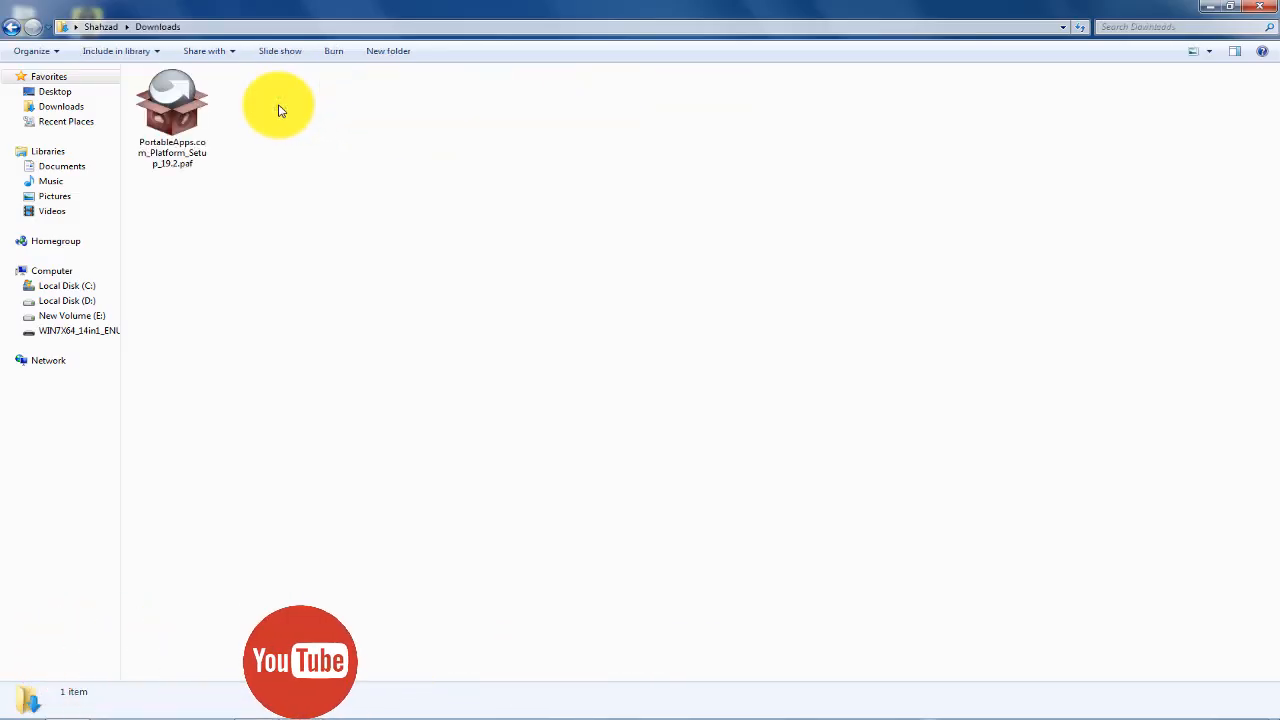
left_click(178, 145)
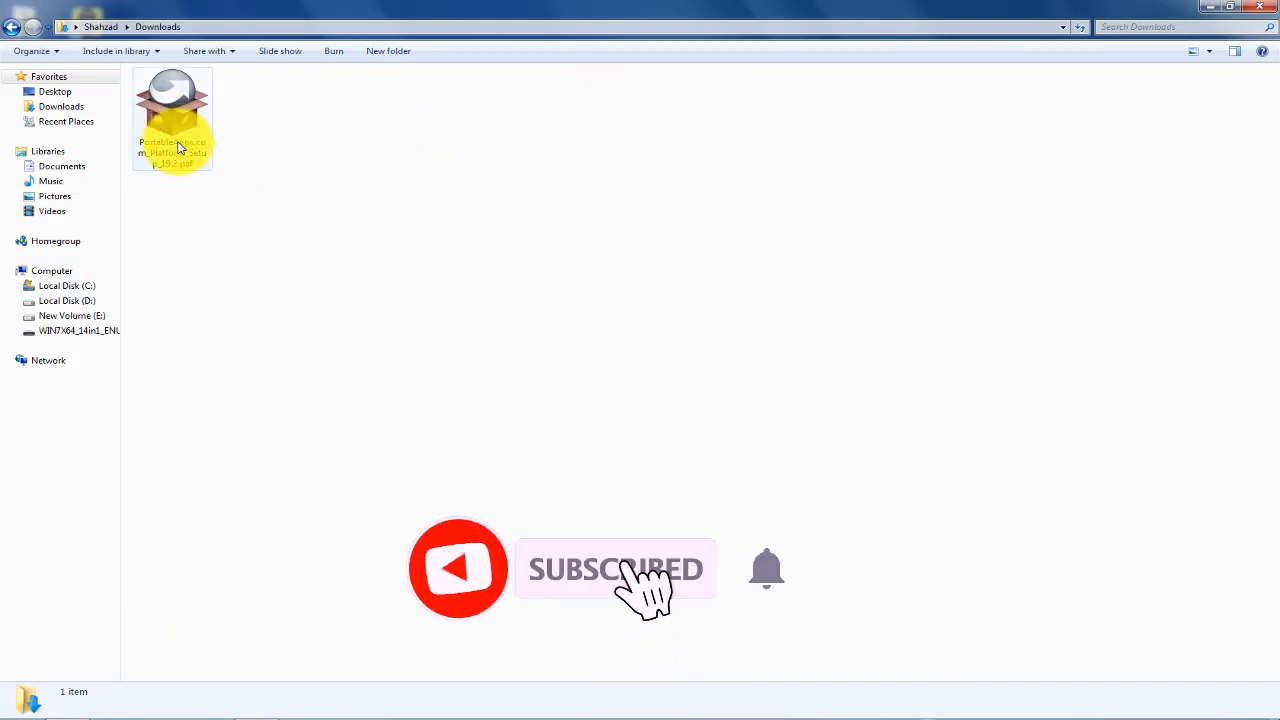
right_click(178, 144)
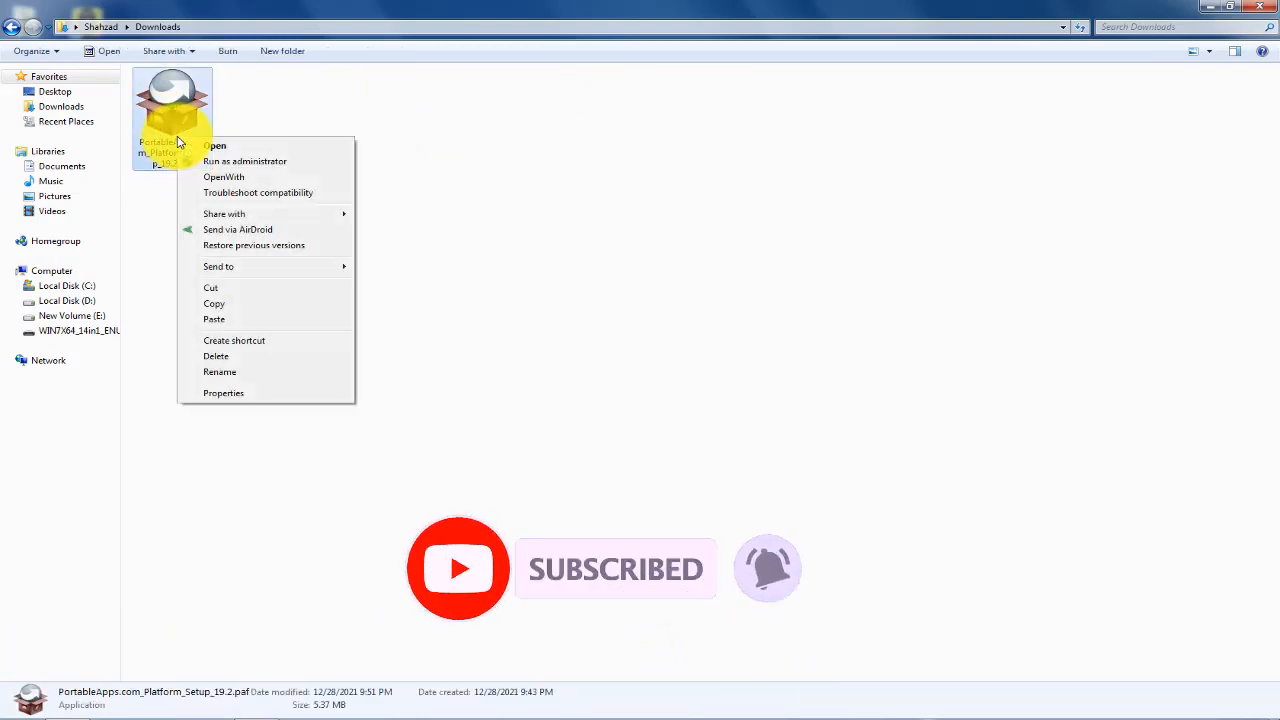
left_click(231, 162)
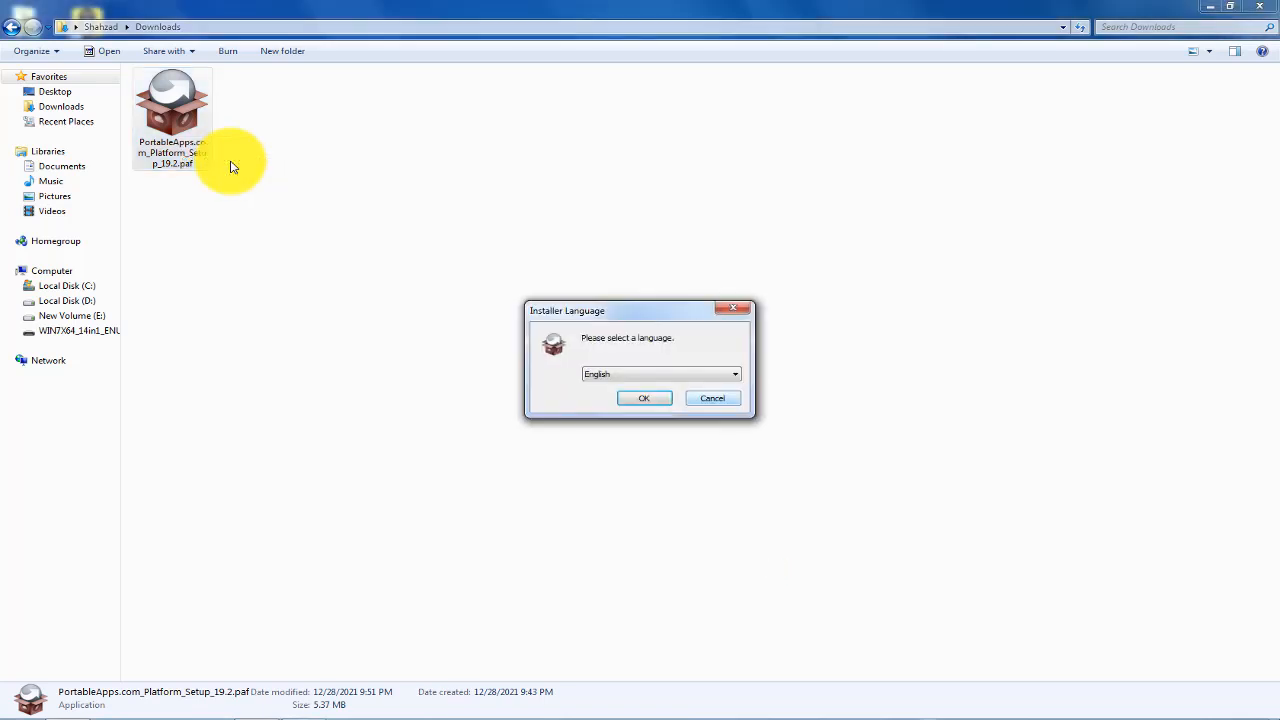
left_click(620, 418)
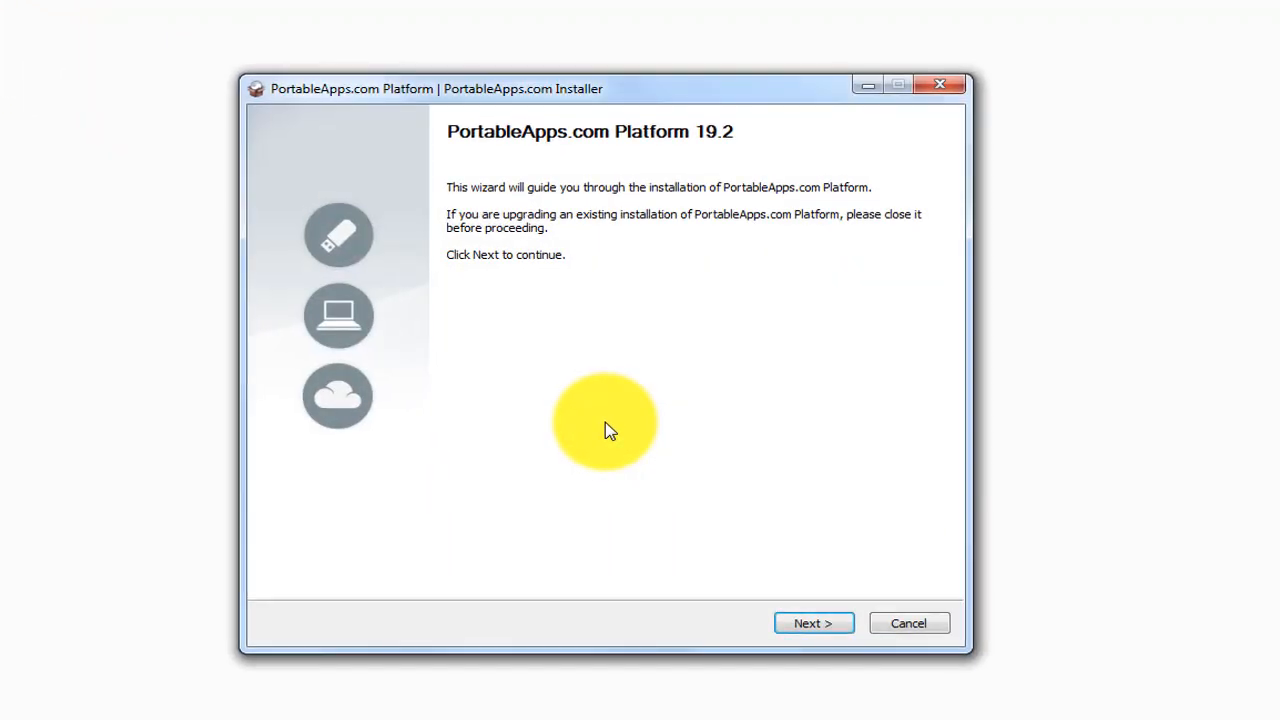
Install the PortableApps.com Platform as a new portable install on the G:\ drive, run it, and dismiss the release notes.
left_click(814, 623)
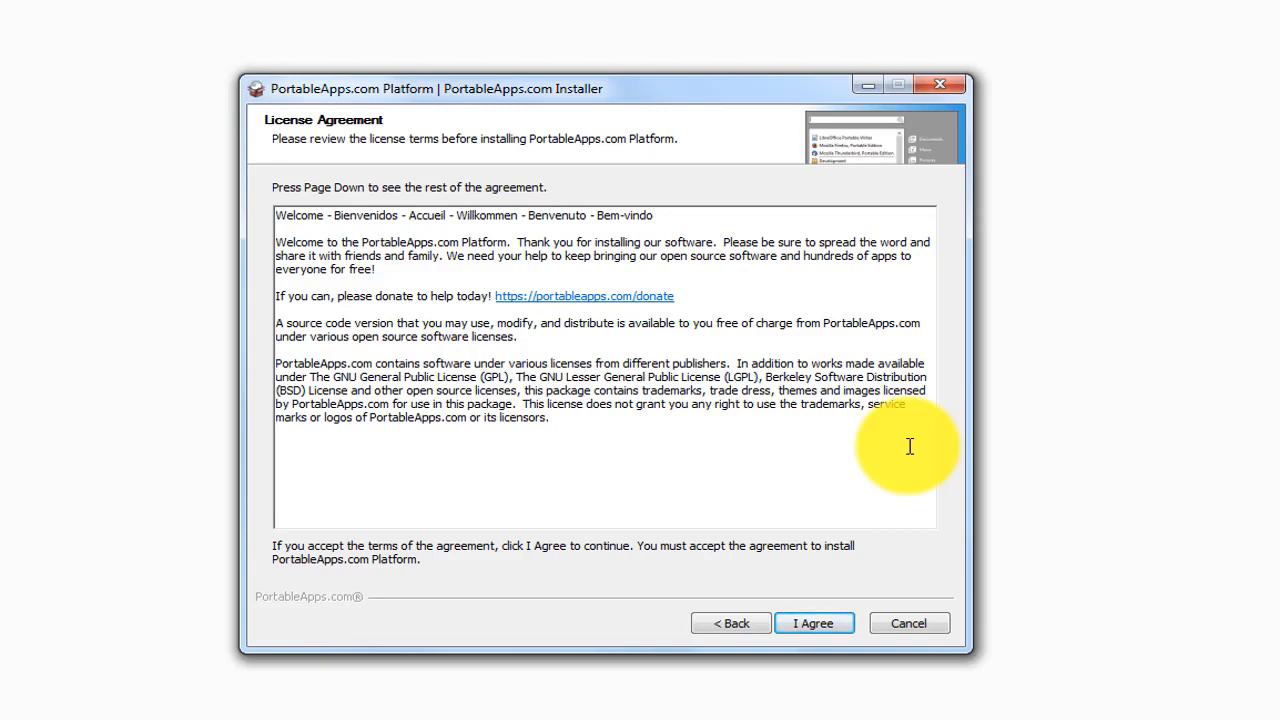
left_click(826, 626)
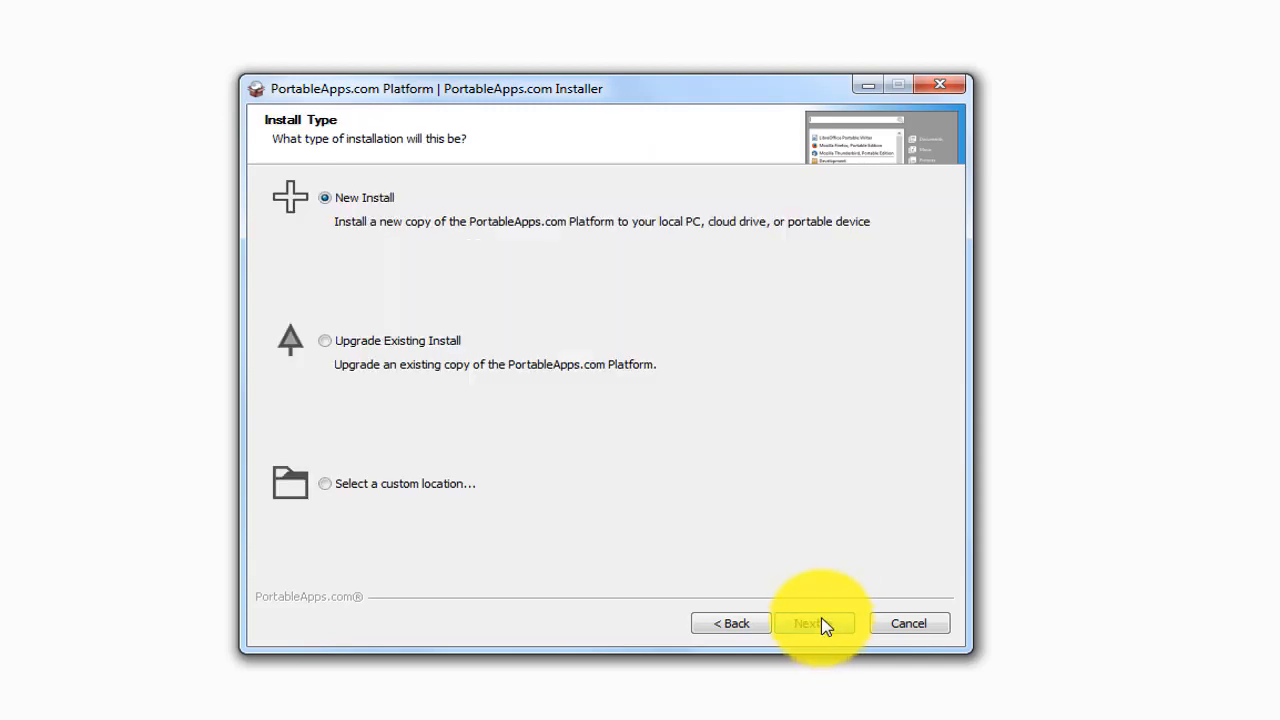
left_click(825, 625)
left_click(825, 625)
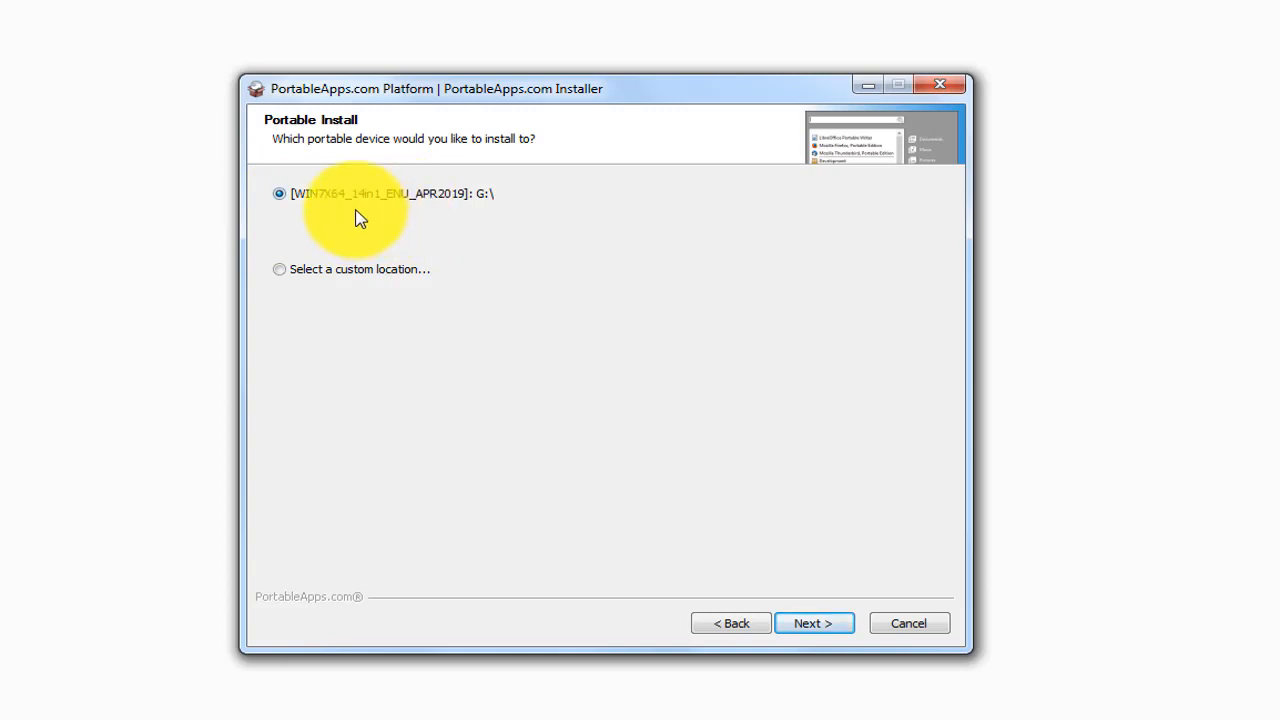
left_click(800, 628)
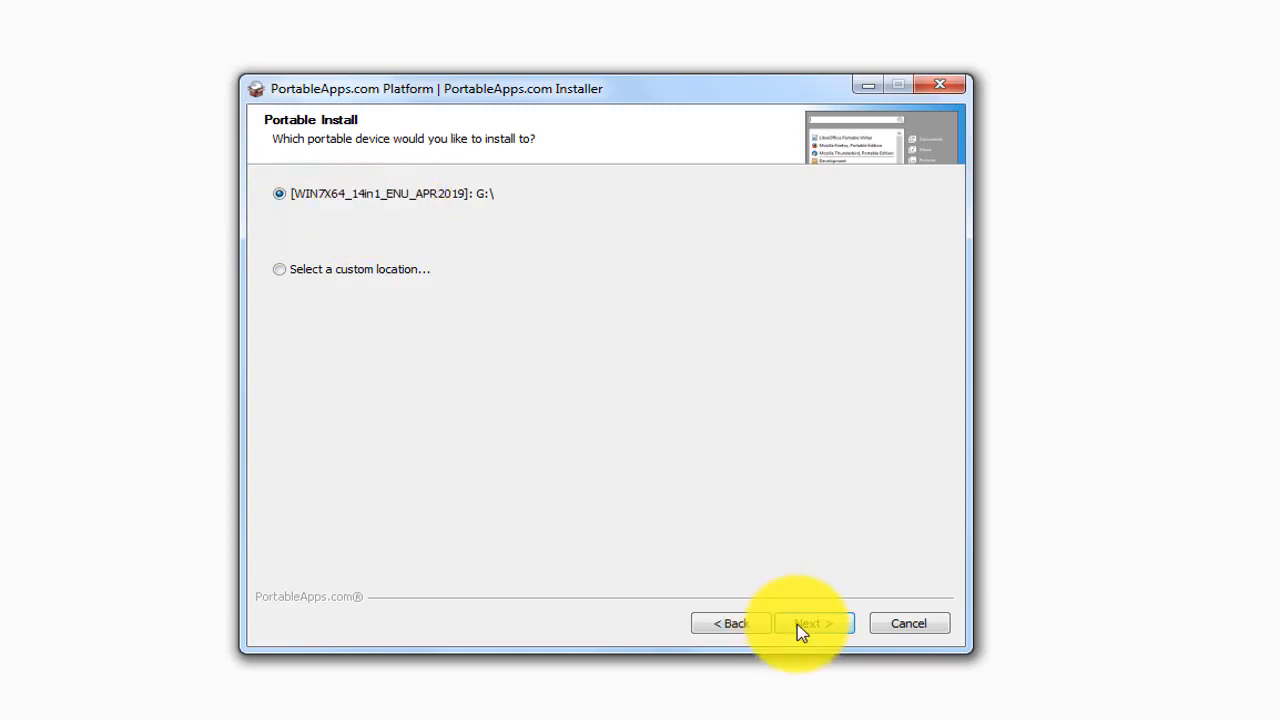
left_click(800, 626)
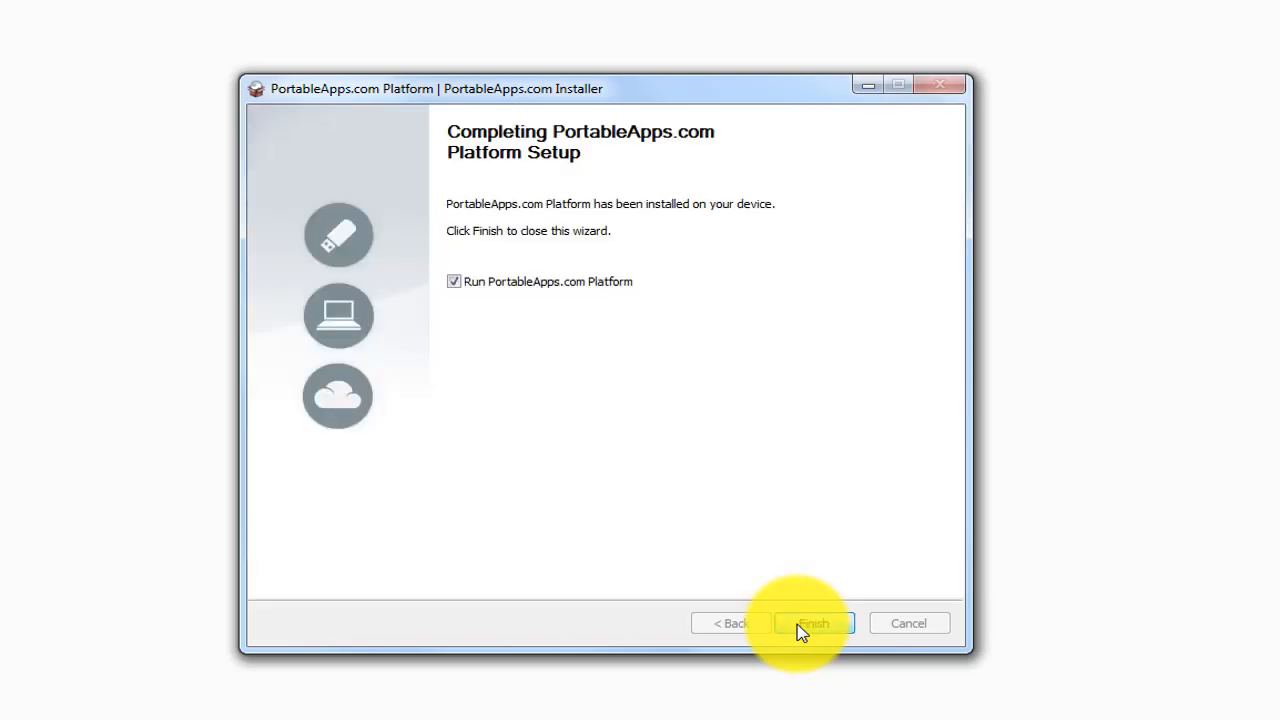
left_click(801, 628)
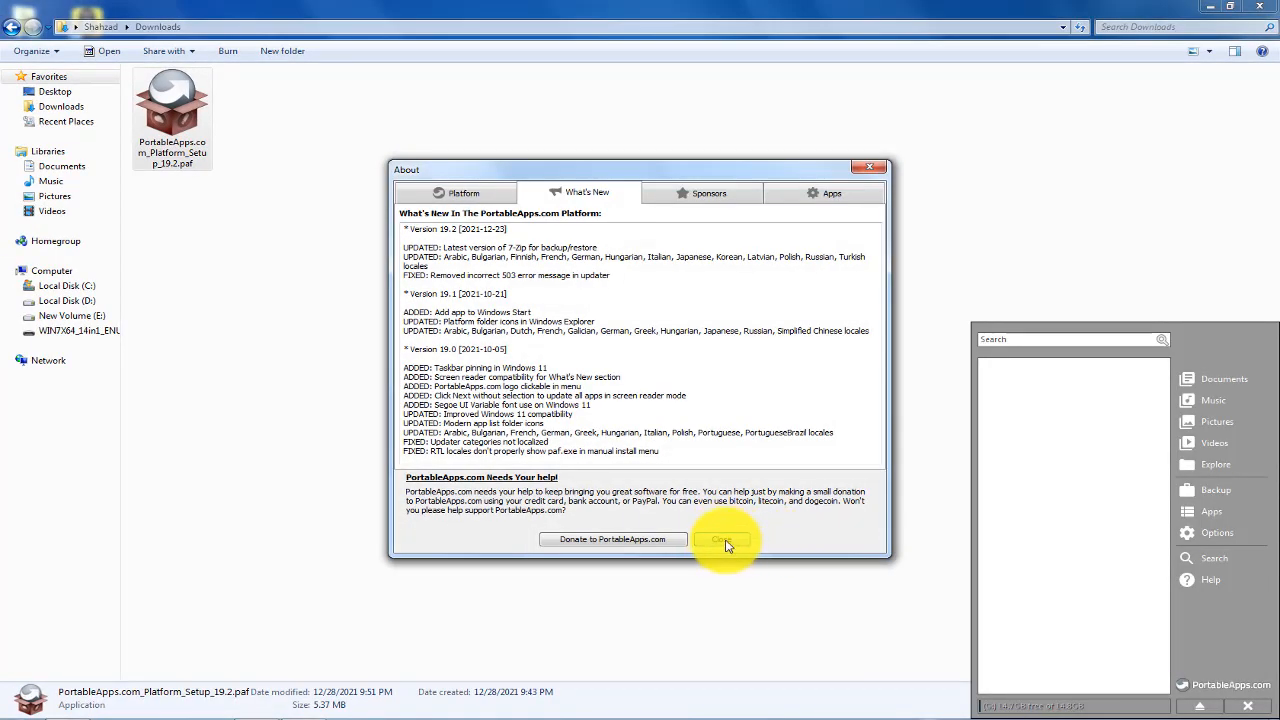
left_click(725, 540)
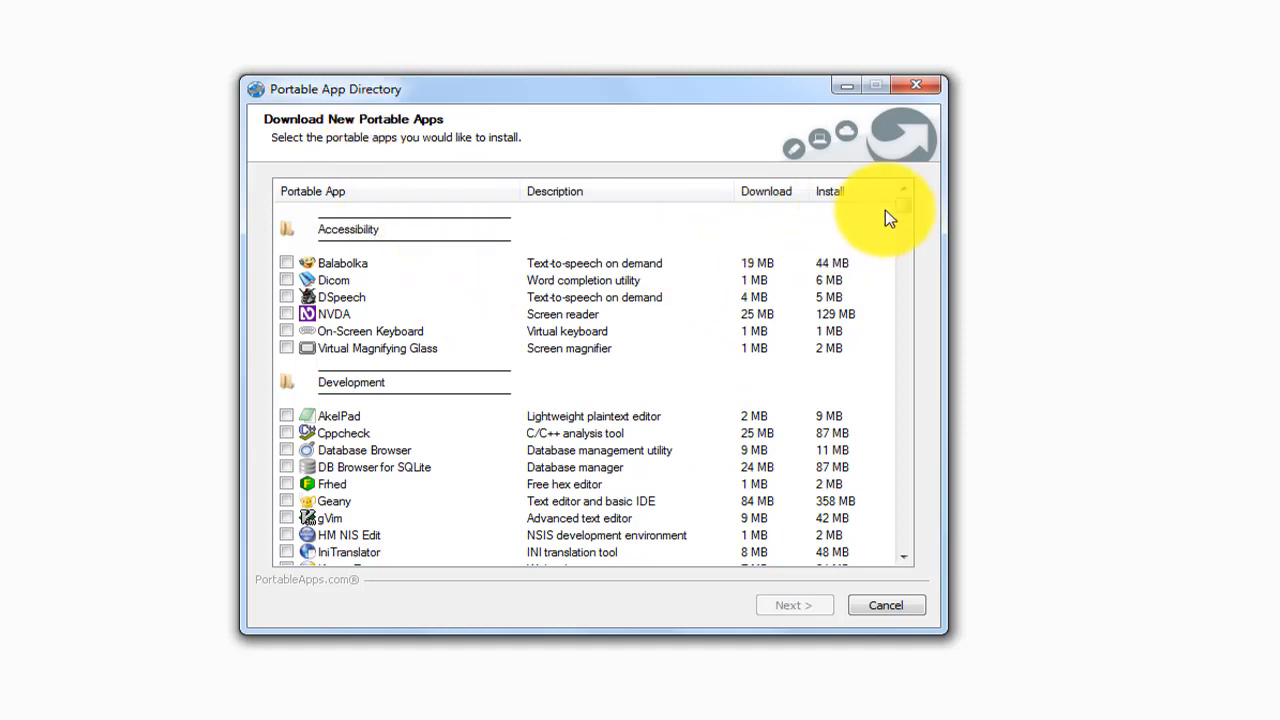
Install On-Screen Keyboard and Virtual Magnifying Glass from the app directory and list them under Accessibility in the portable apps menu.
mouse_move(901, 210)
left_mouse_down()
mouse_move(909, 480)
mouse_move(912, 217)
left_mouse_up()
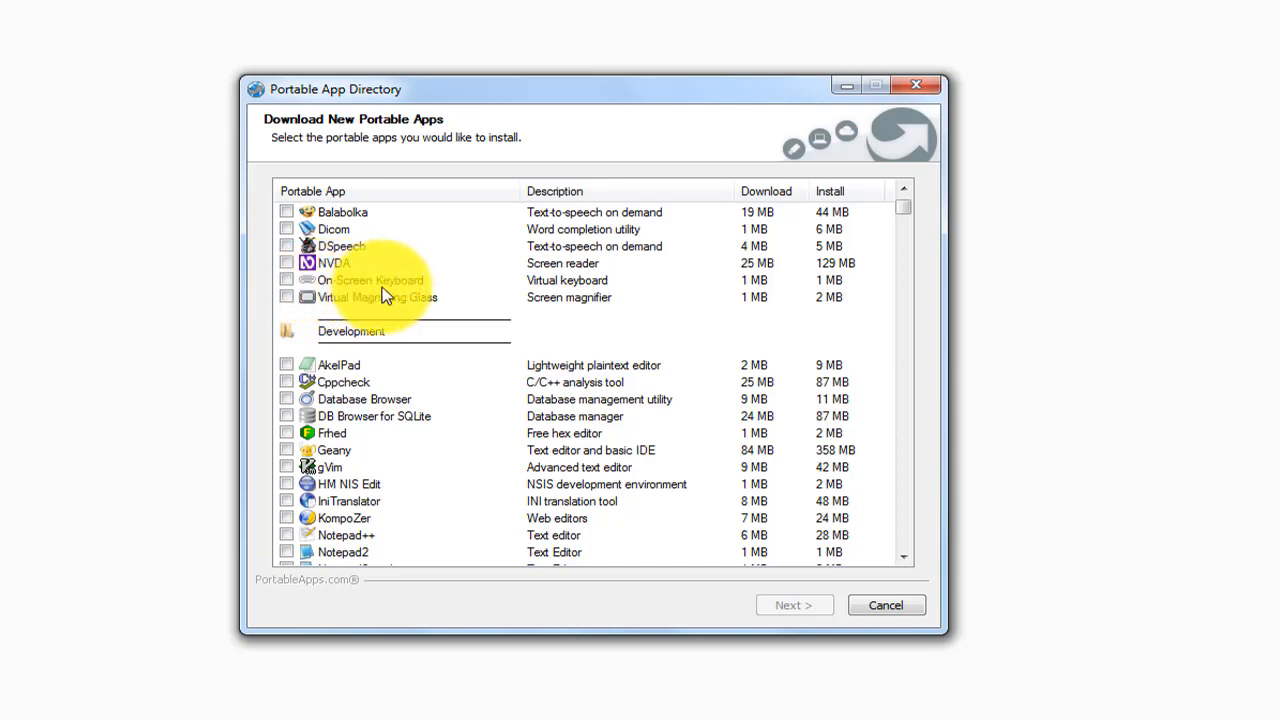
left_click(286, 280)
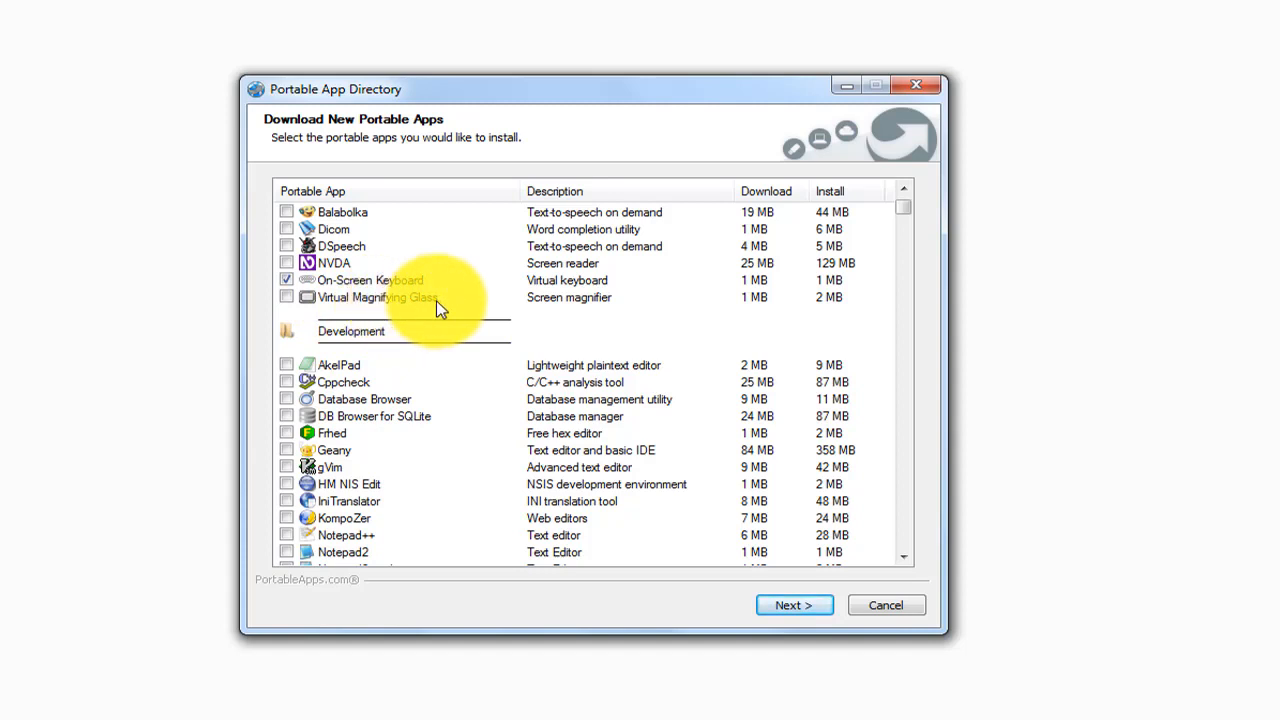
left_click(288, 298)
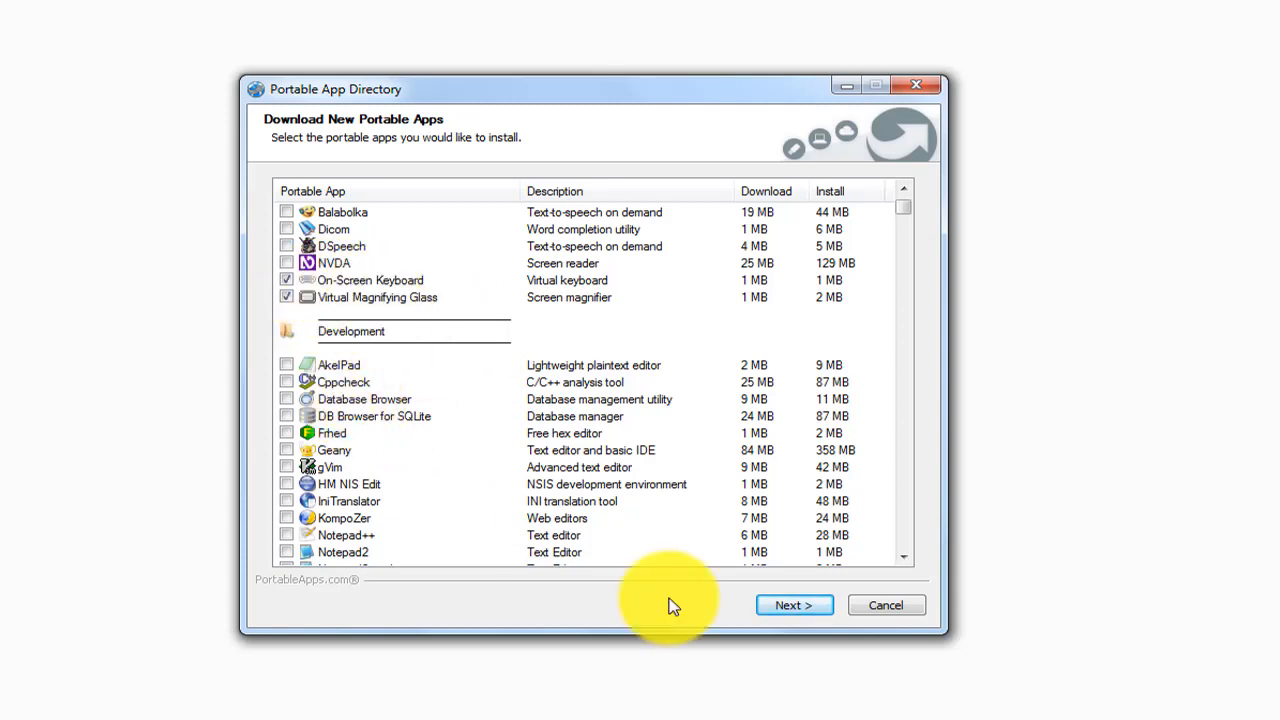
left_click(800, 607)
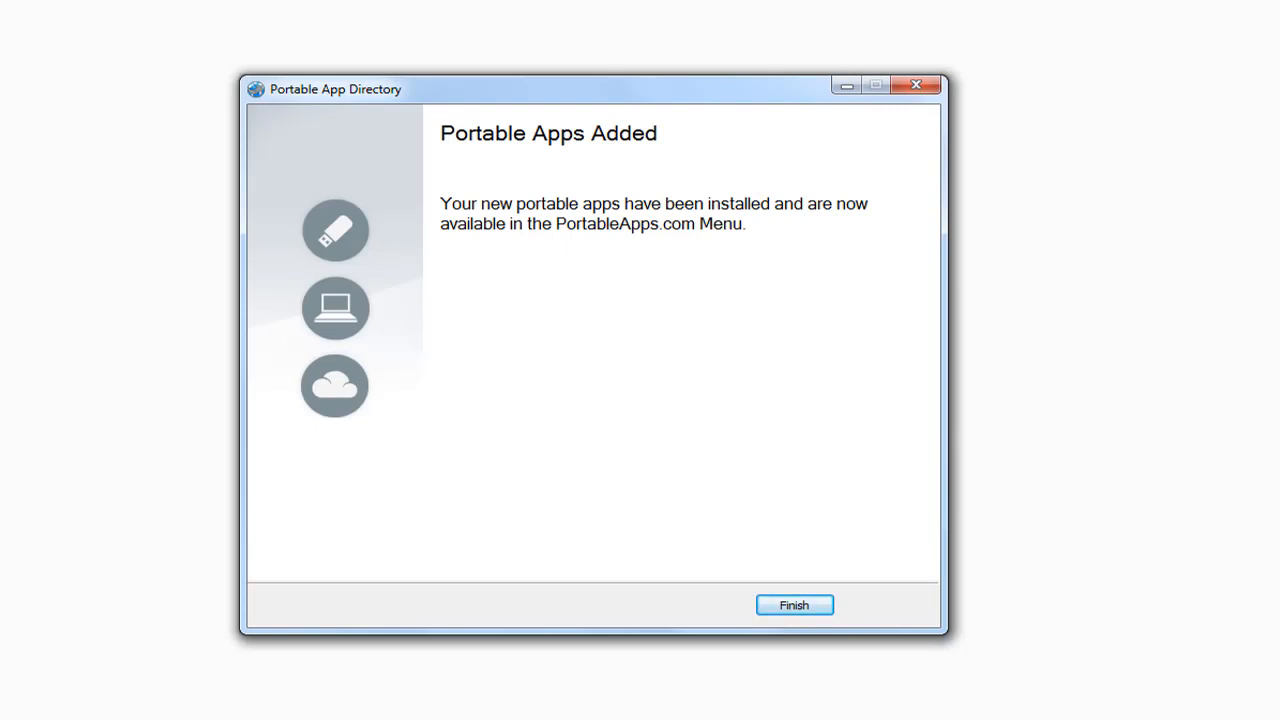
left_click(785, 607)
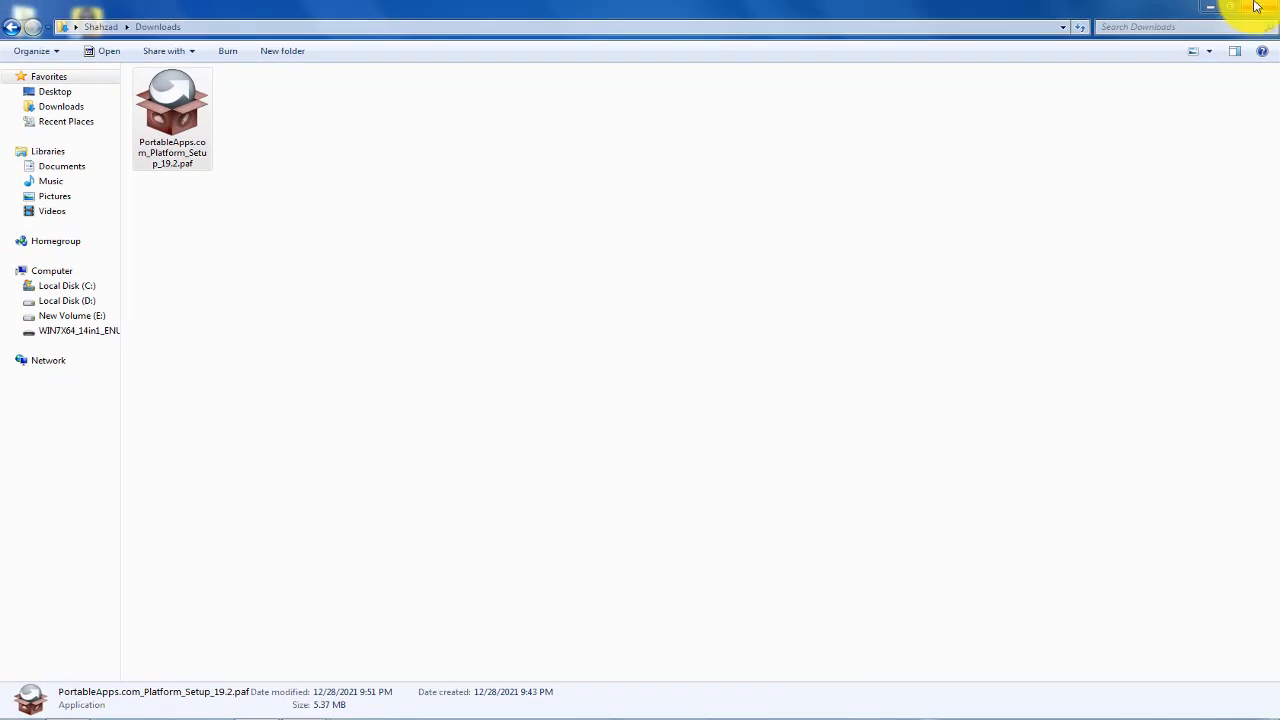
left_click(1256, 8)
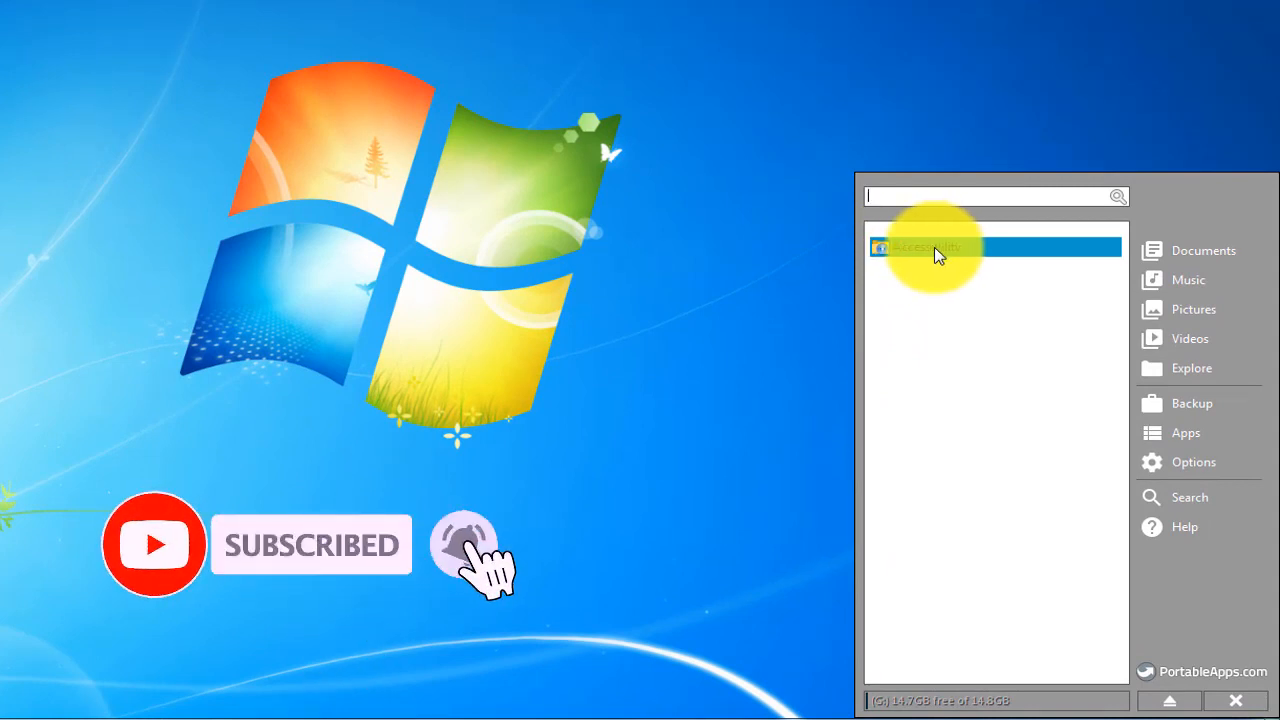
left_click(935, 250)
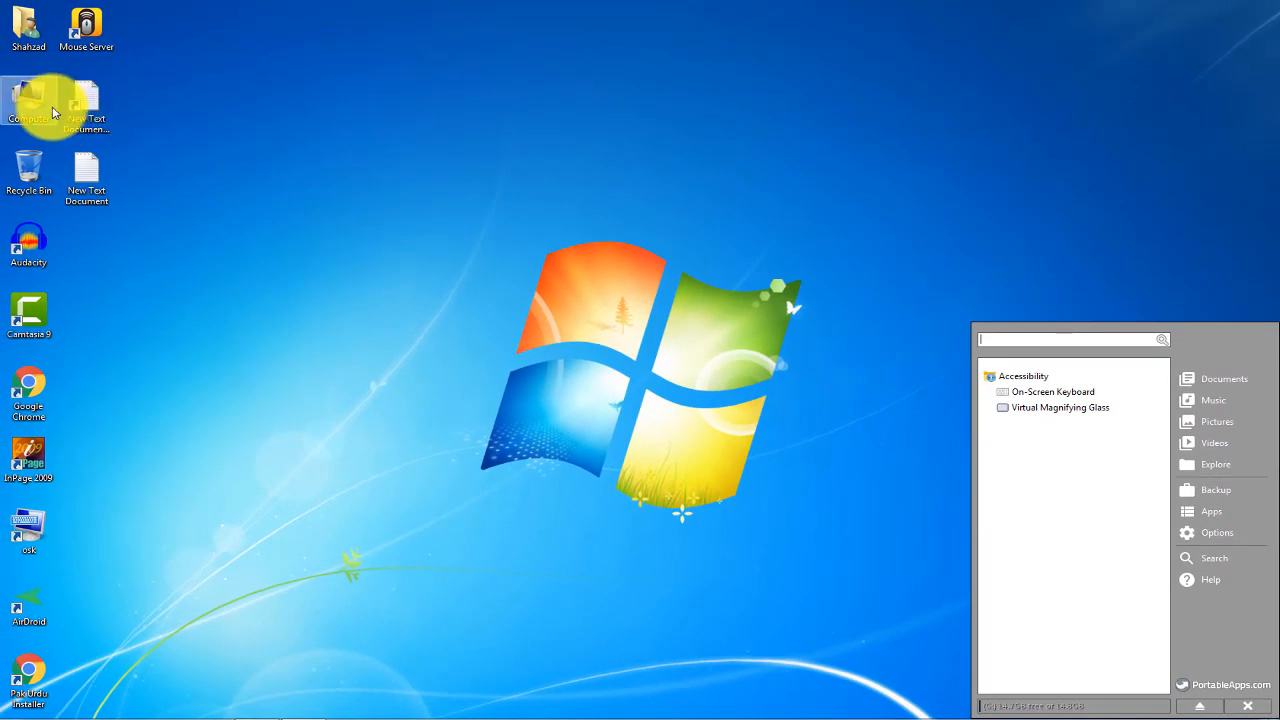
Run On-ScreenKeyboardPortable from its folder inside PortableApps on the G: drive, reposition the keyboard window, and close it.
double_click(30, 100)
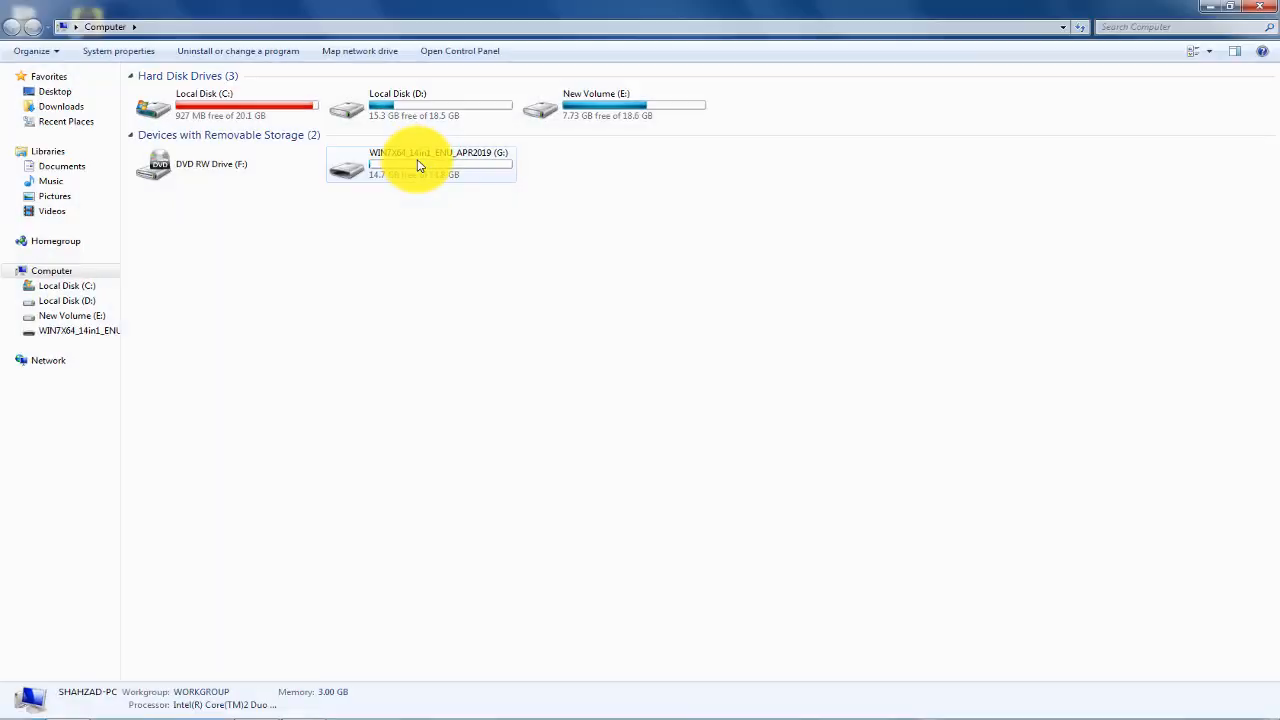
double_click(409, 172)
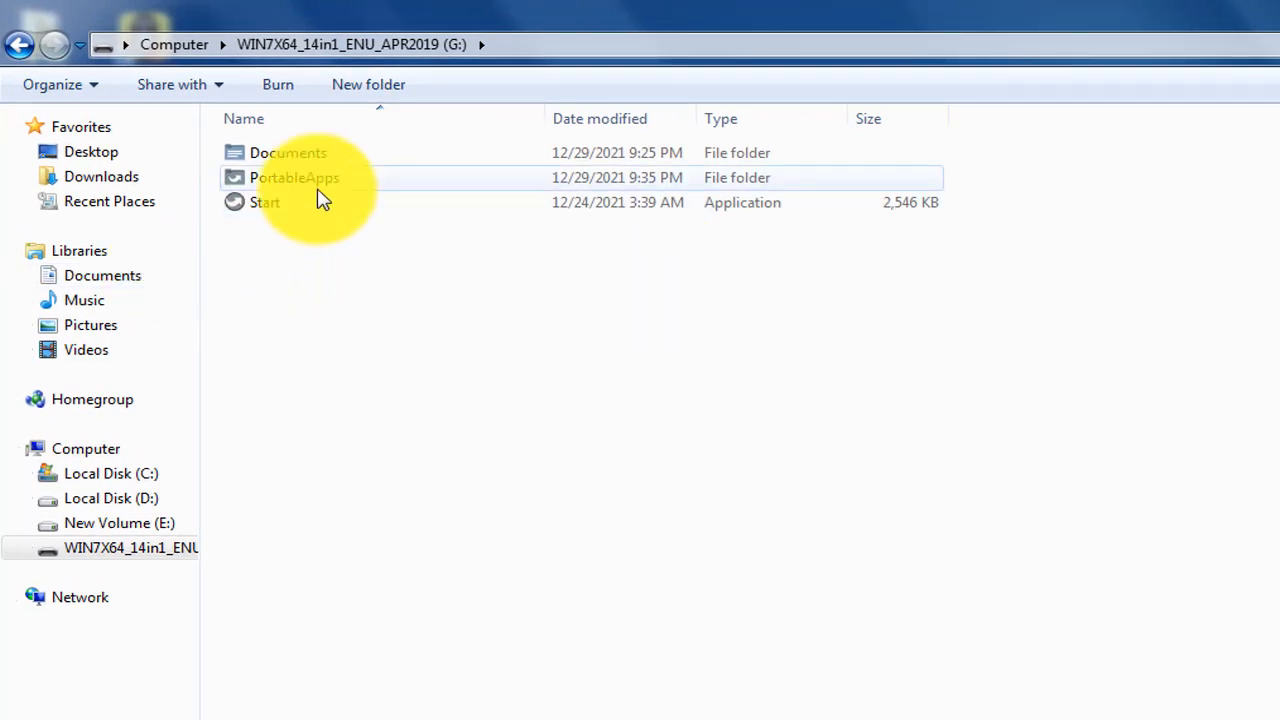
double_click(322, 190)
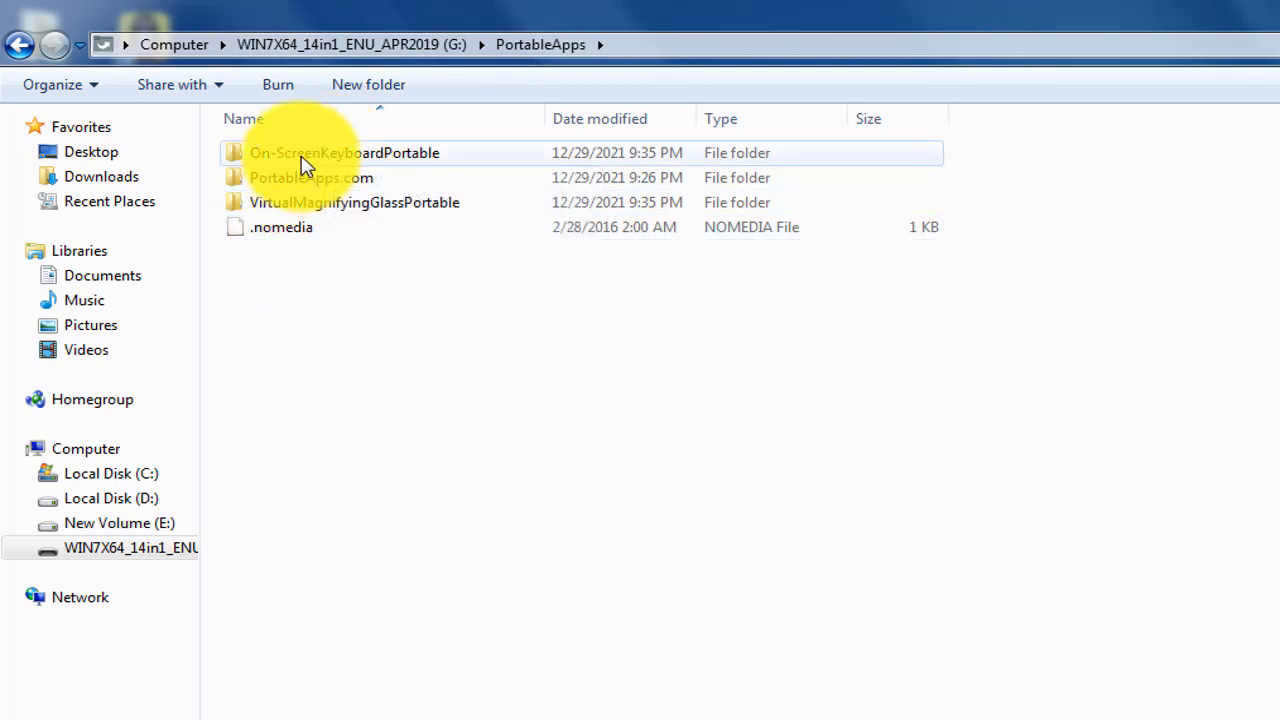
double_click(303, 163)
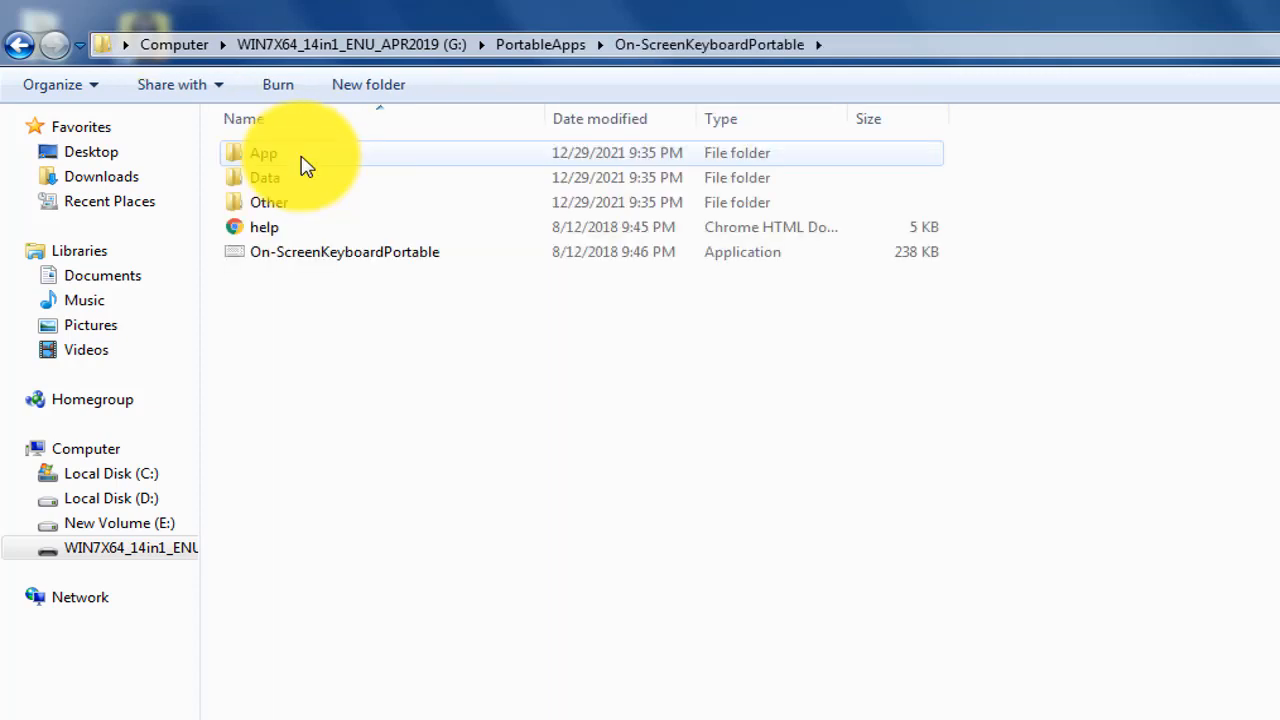
double_click(323, 267)
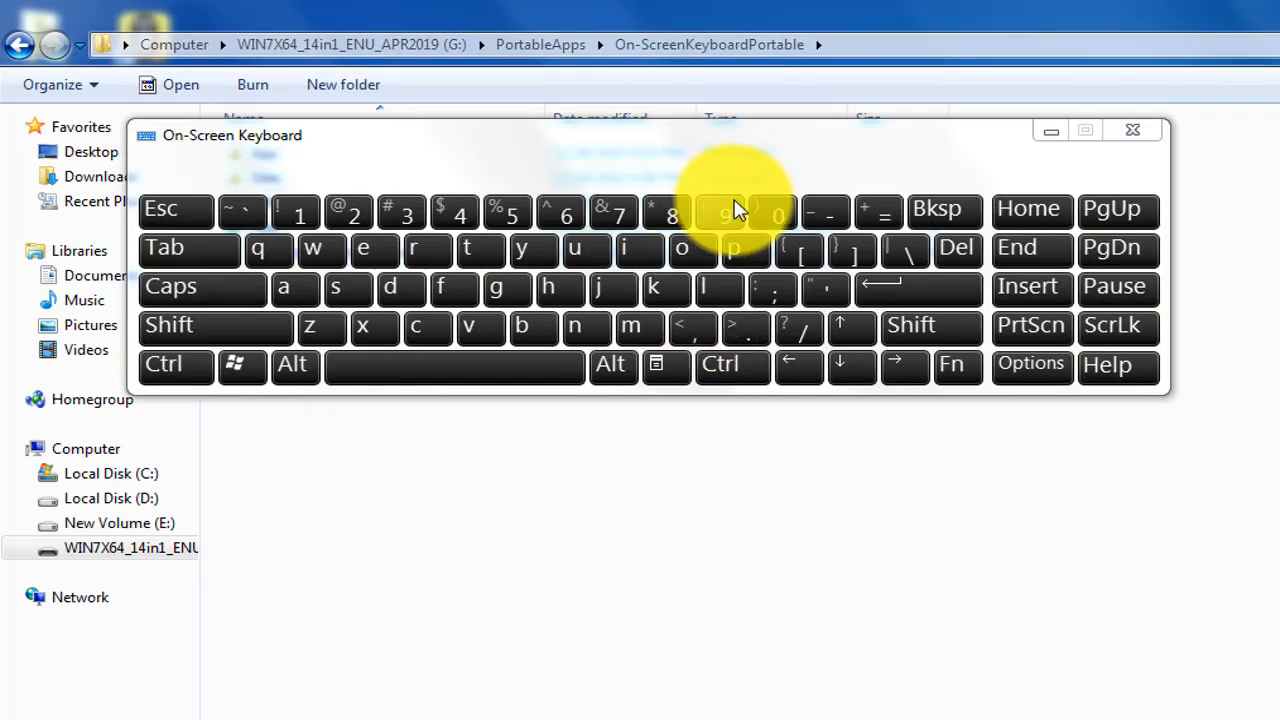
left_click_drag(805, 155, 1075, 460)
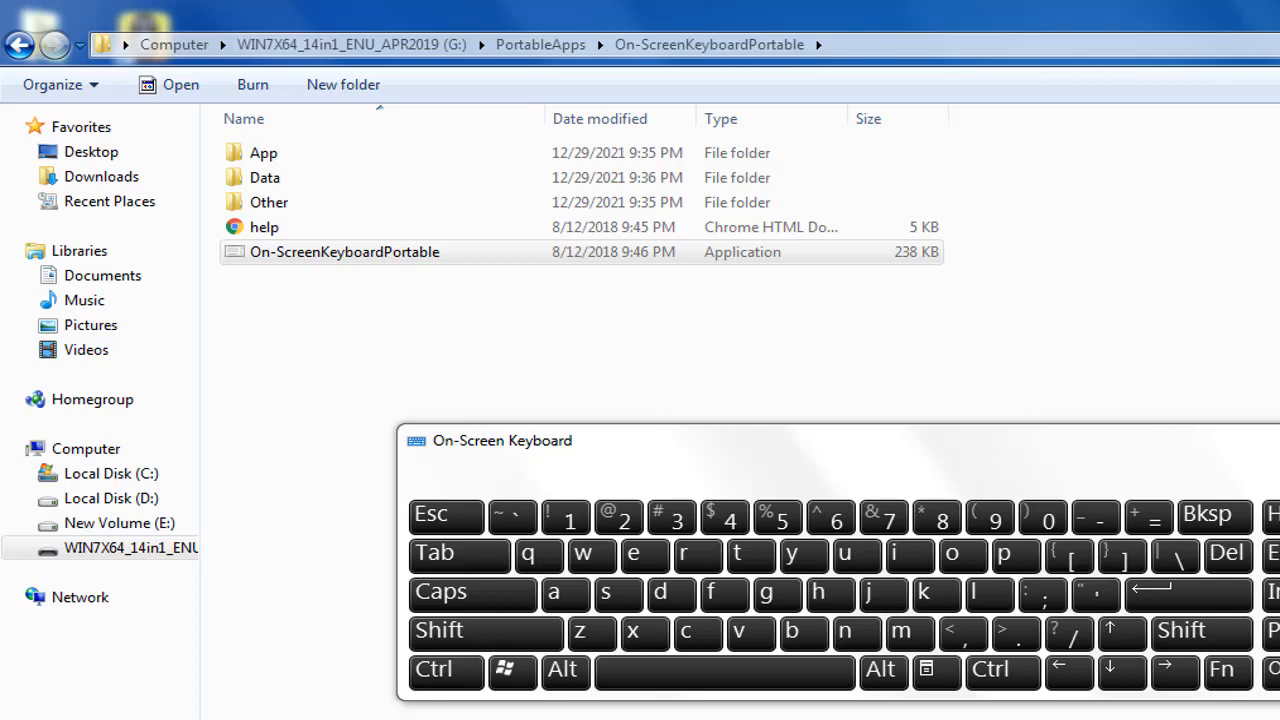
left_click(1279, 440)
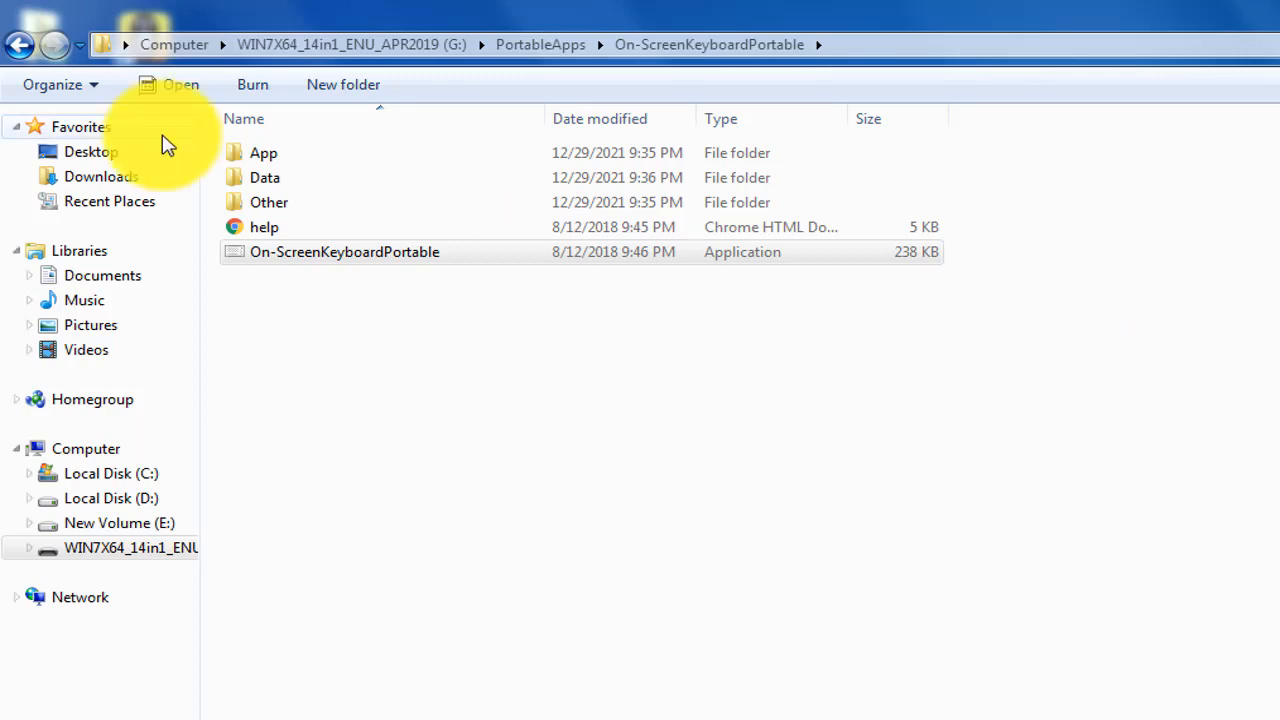
Run VirtualMagnifyingGlassPortable from its folder inside PortableApps, try the magnifying lens on the screen, and close it.
left_click(24, 46)
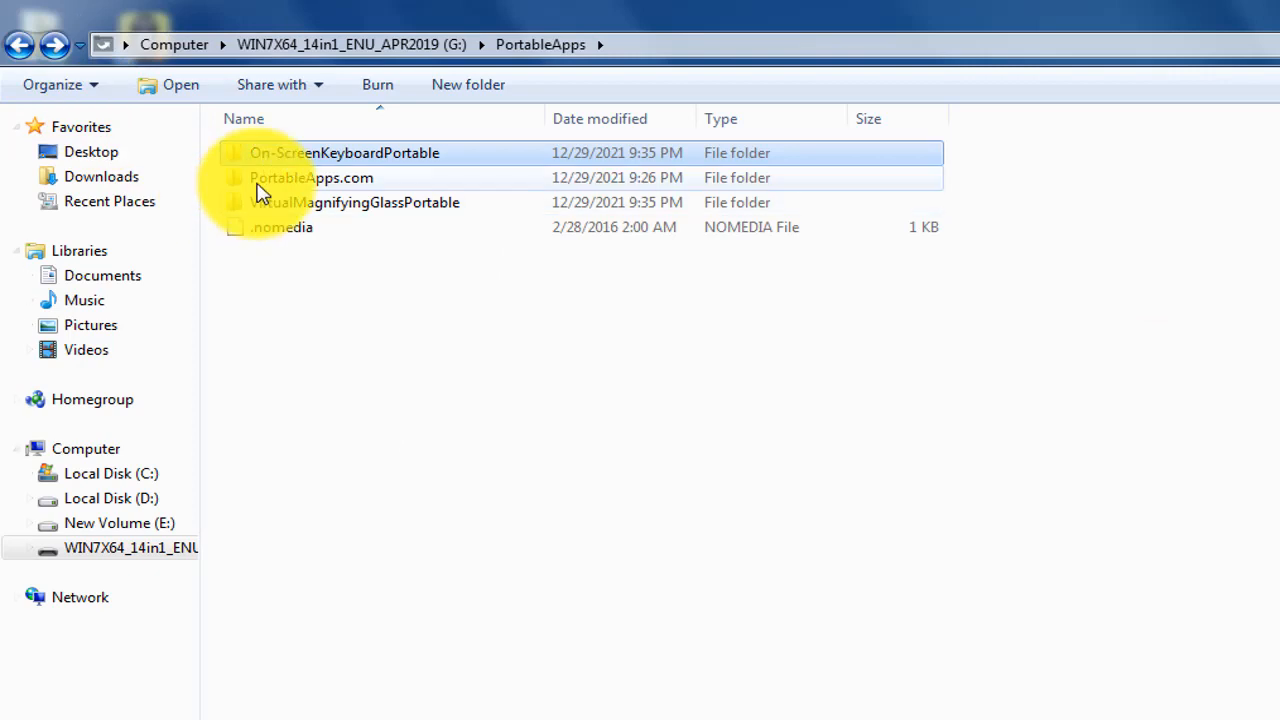
left_click(328, 204)
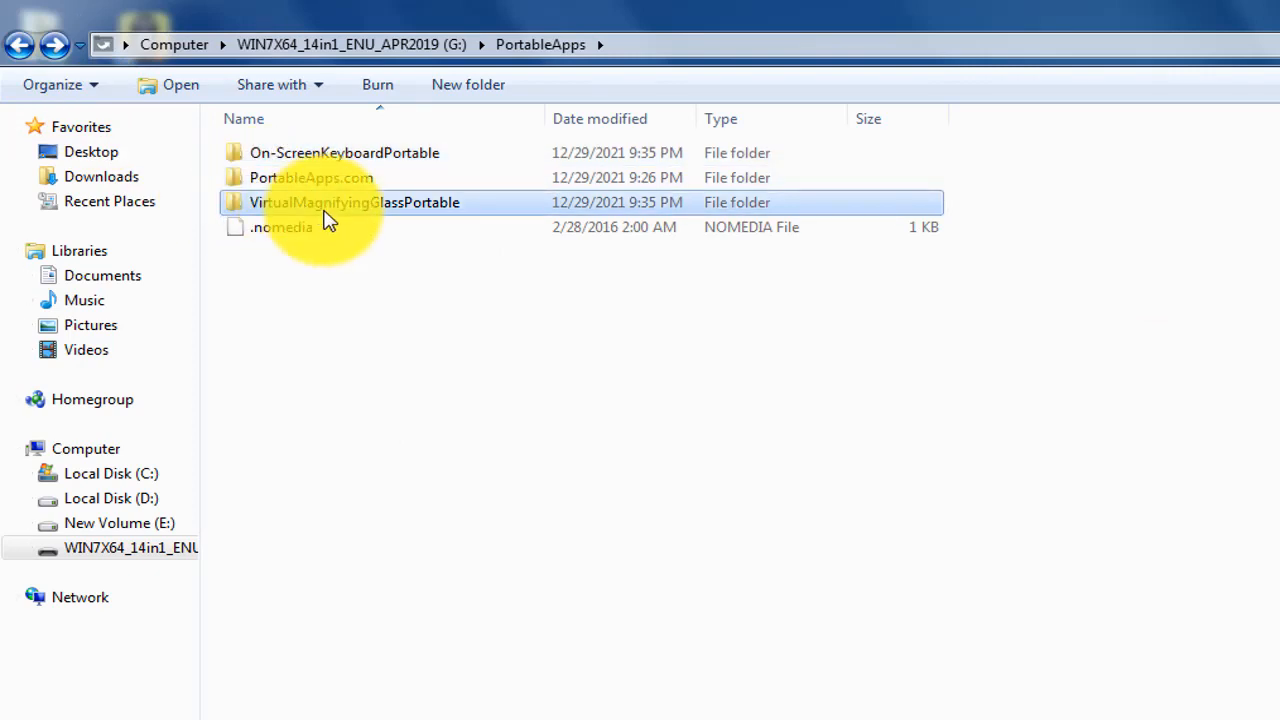
double_click(325, 213)
left_click(306, 256)
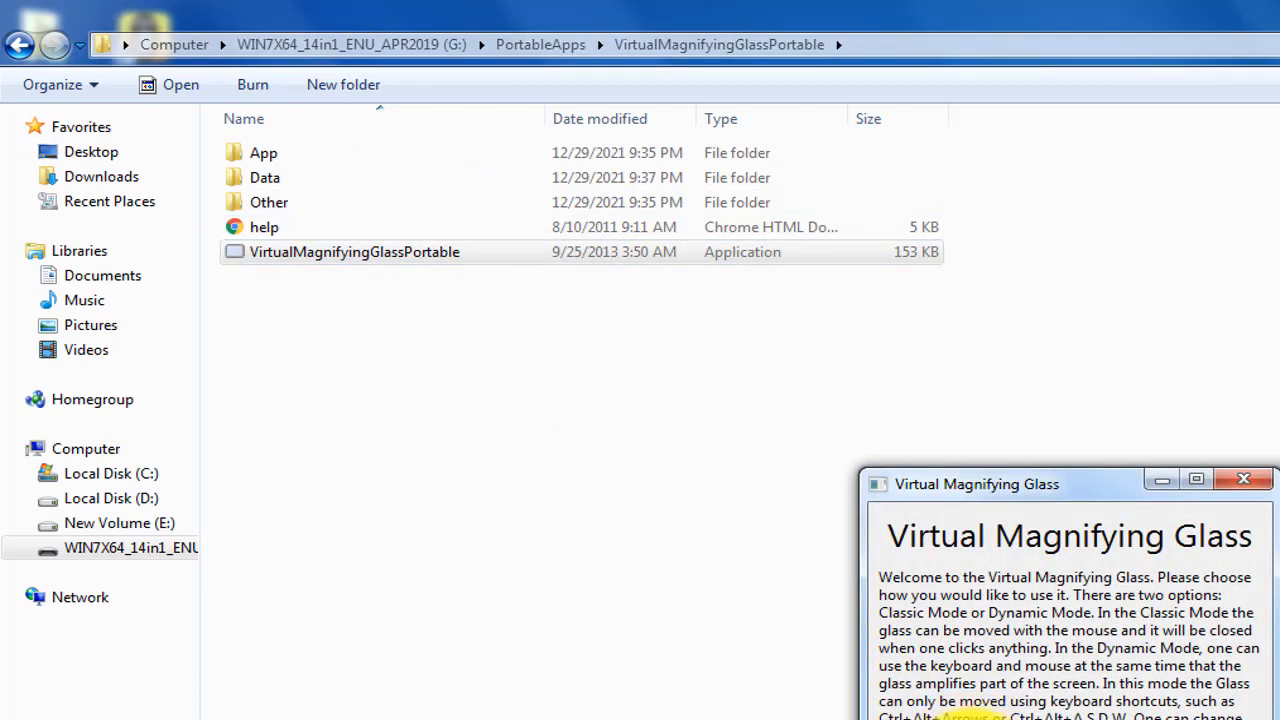
left_click(916, 718)
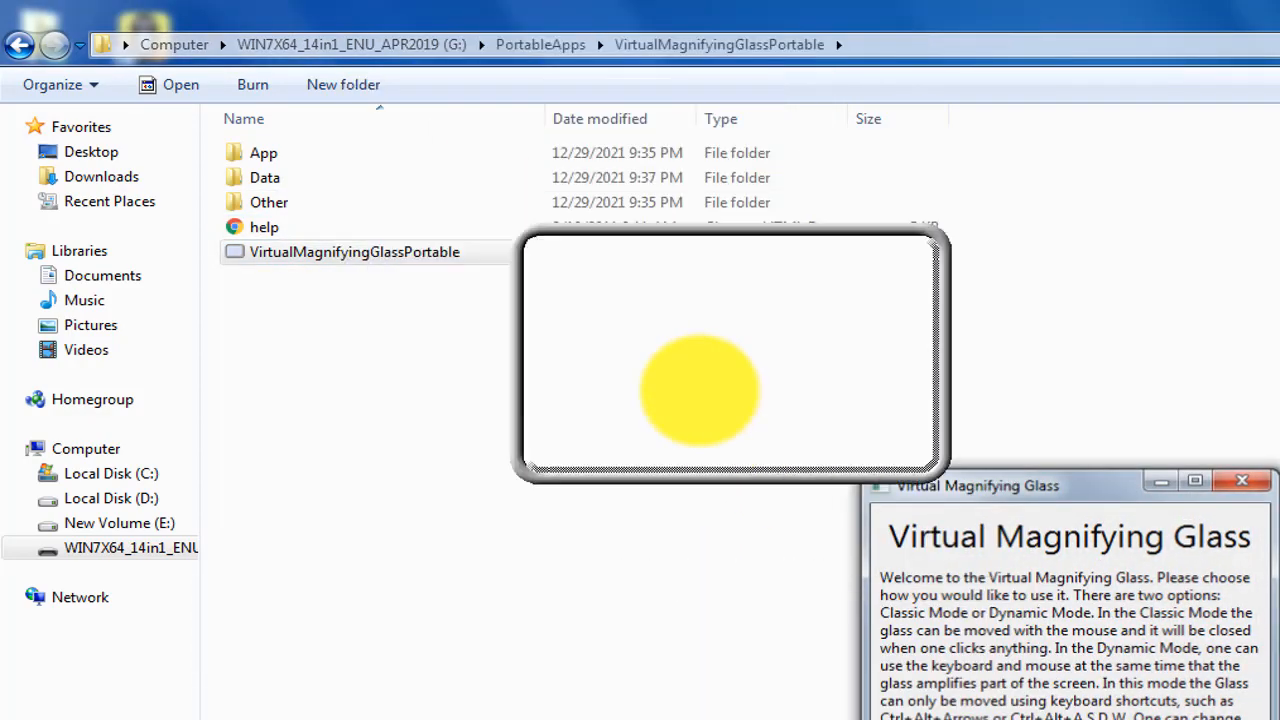
left_click(645, 374)
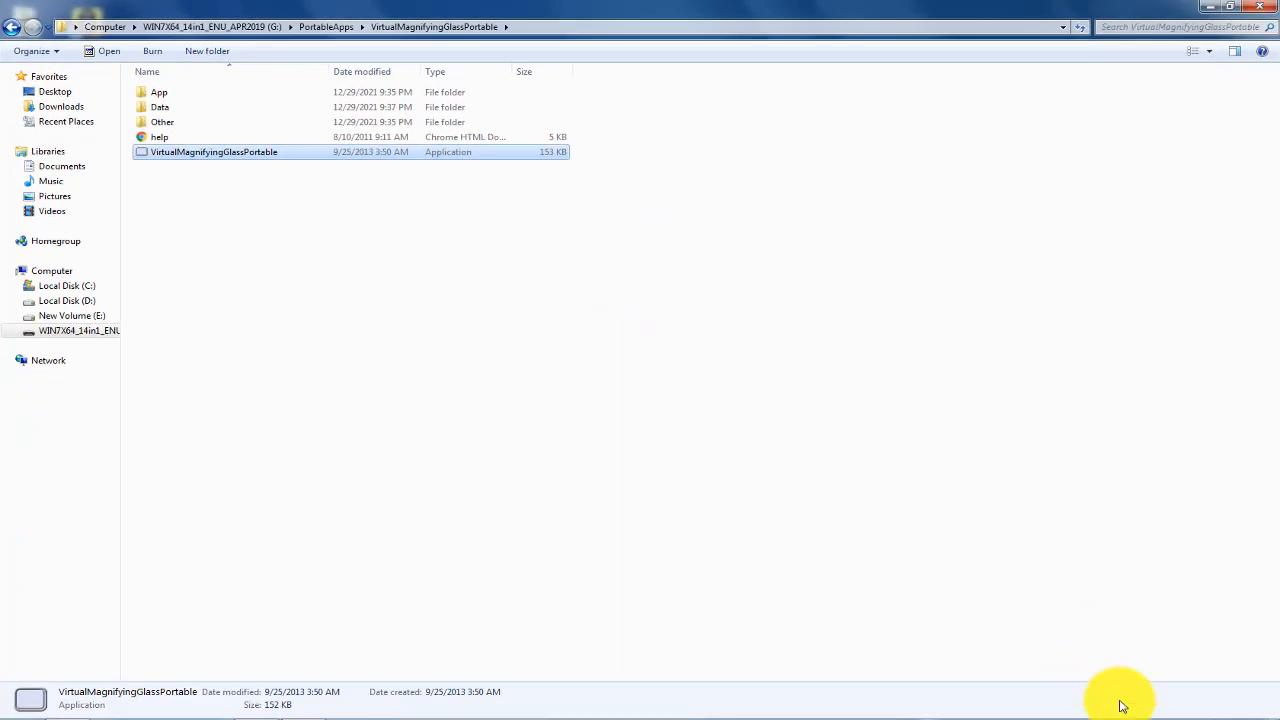
right_click(1142, 715)
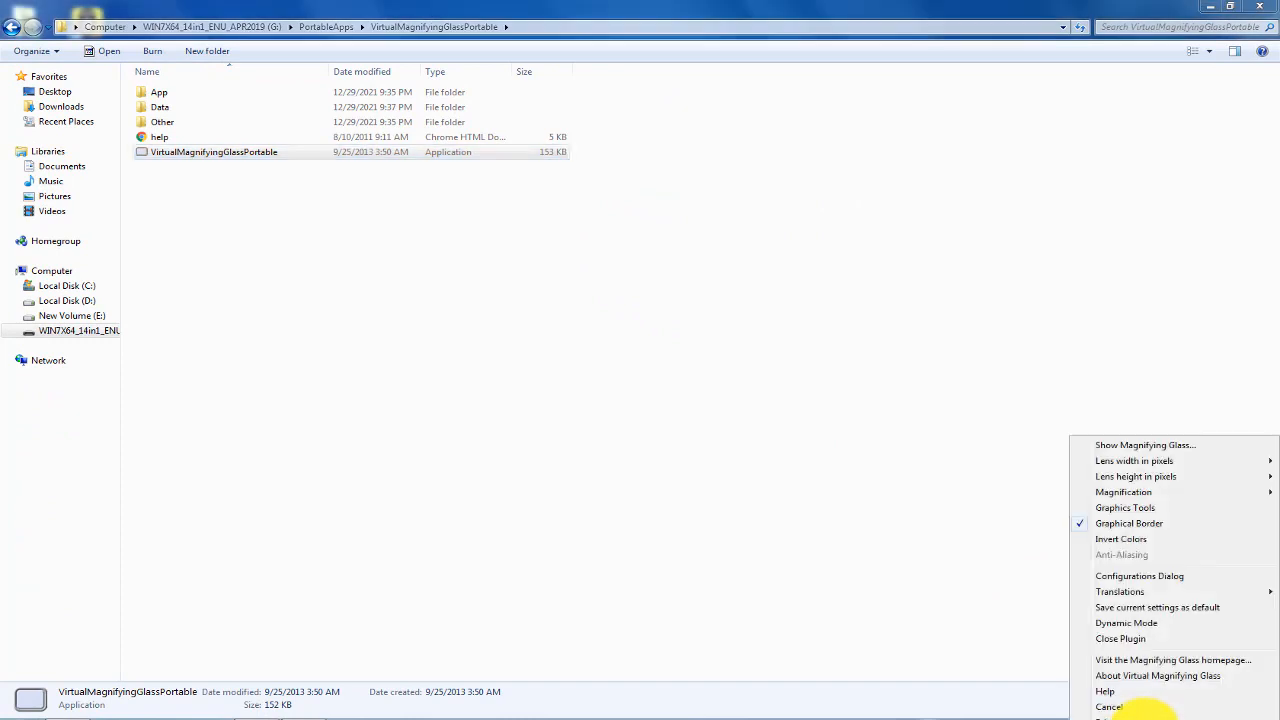
left_click(1148, 707)
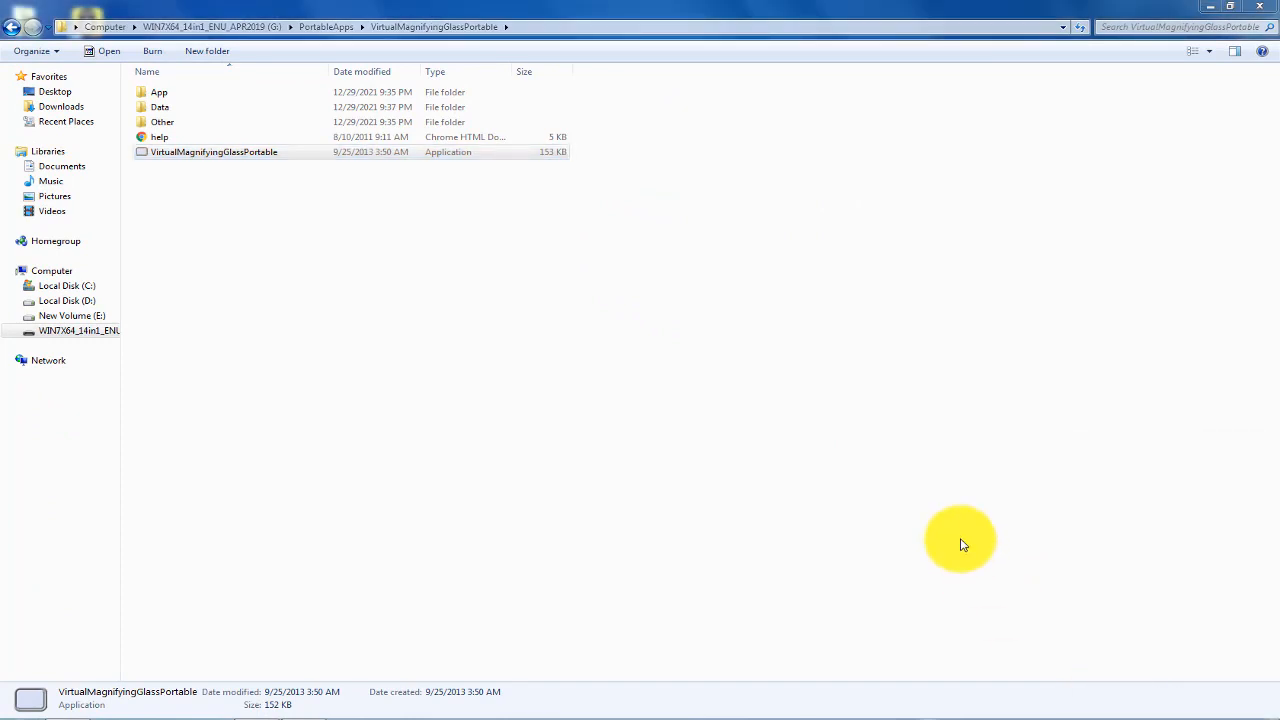
Create a new folder named Audocity inside the PortableApps folder on the G: drive.
left_click(18, 27)
left_click(18, 27)
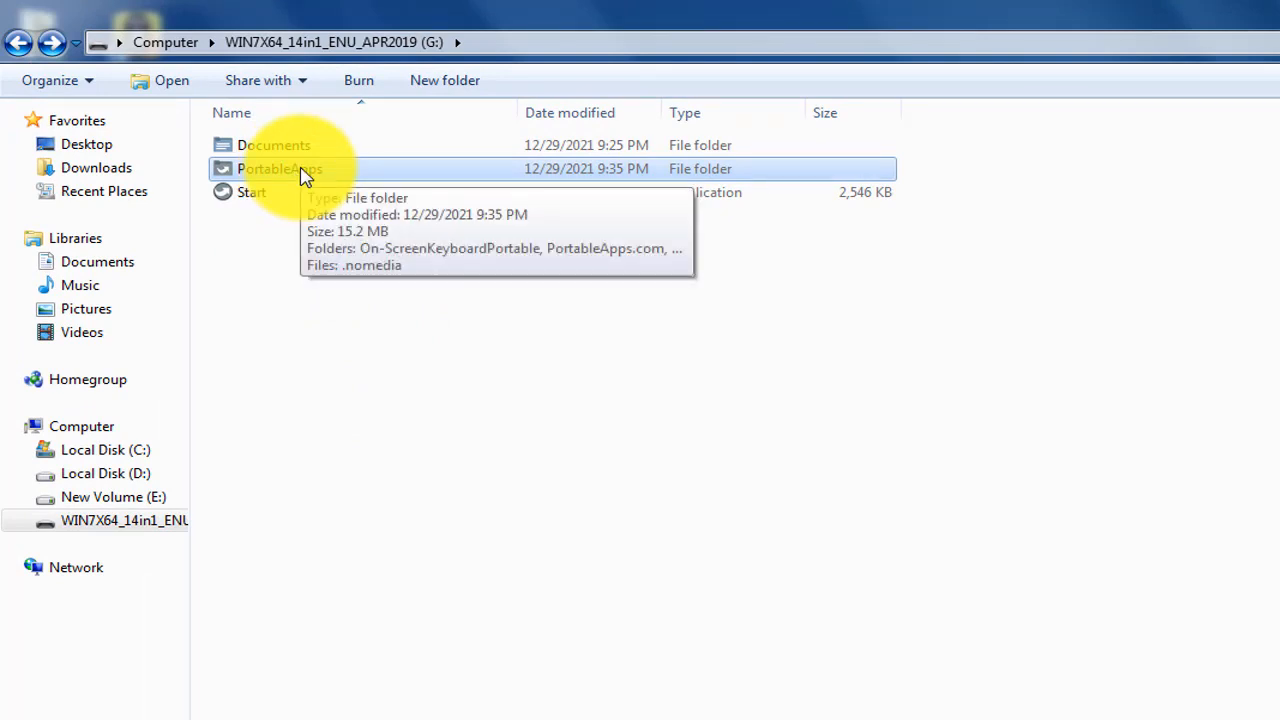
double_click(305, 176)
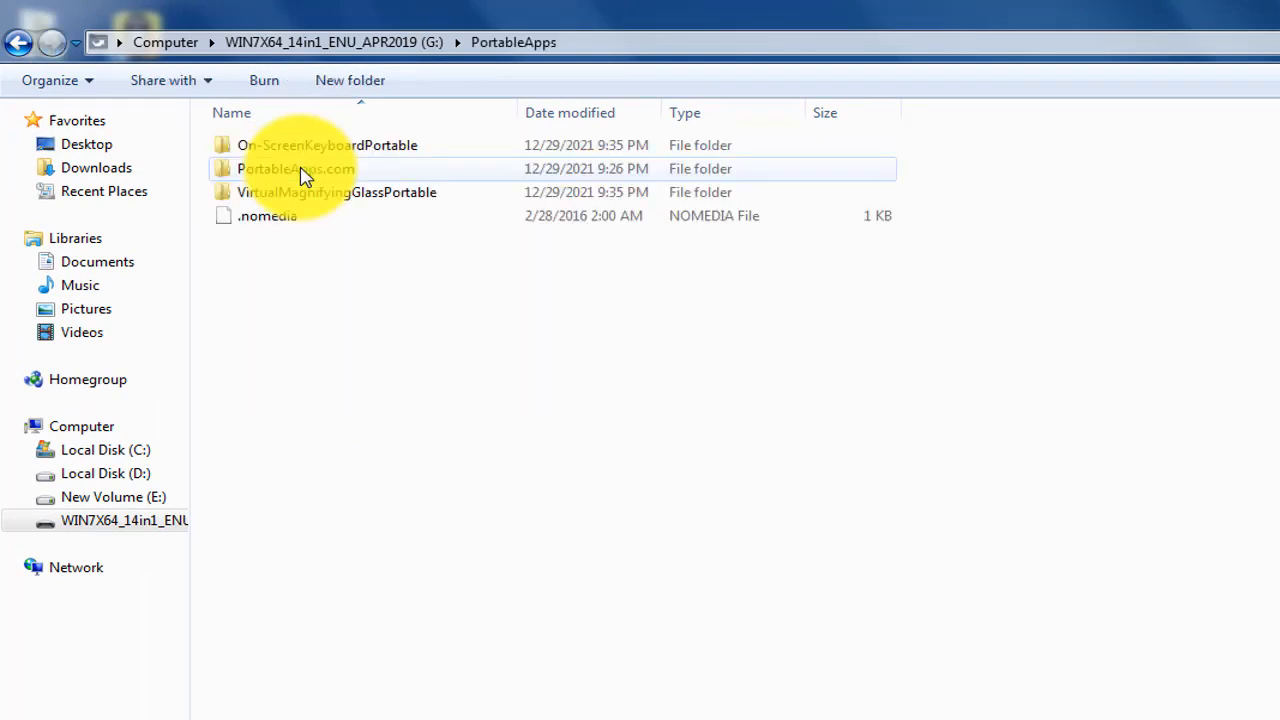
right_click(456, 324)
mouse_move(700, 598)
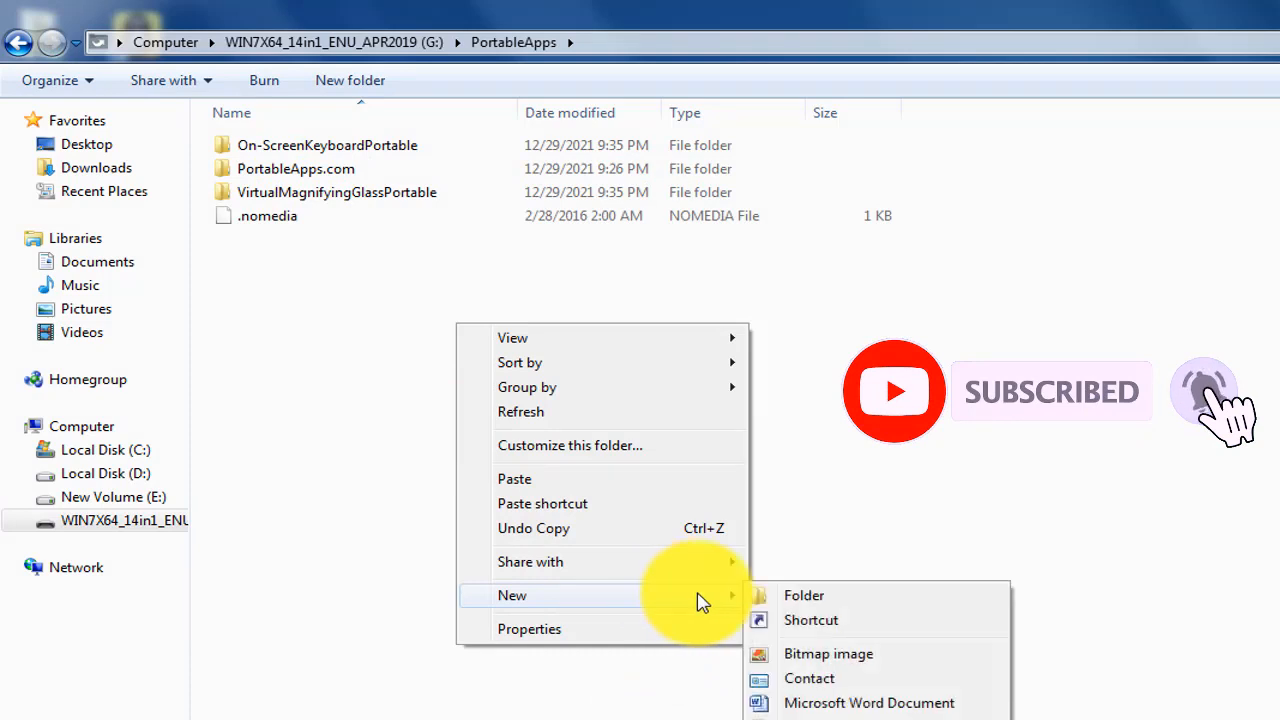
left_click(780, 598)
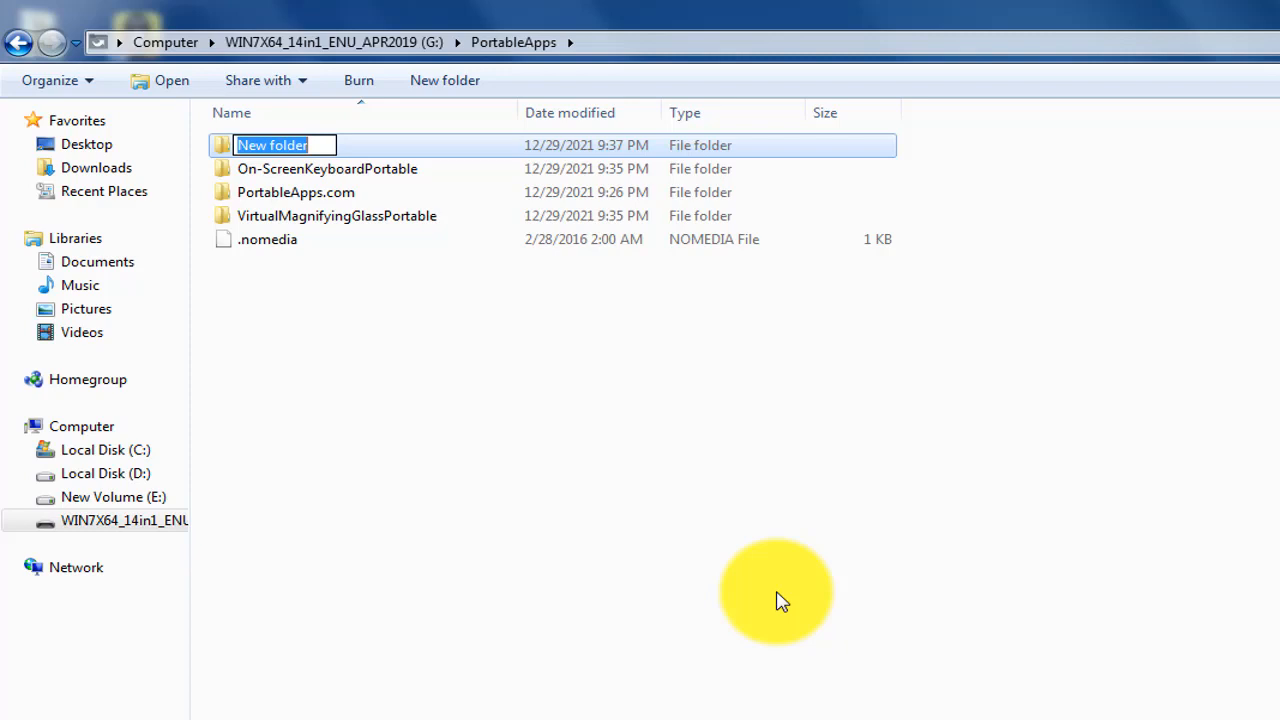
type("Audocity")
left_click(781, 601)
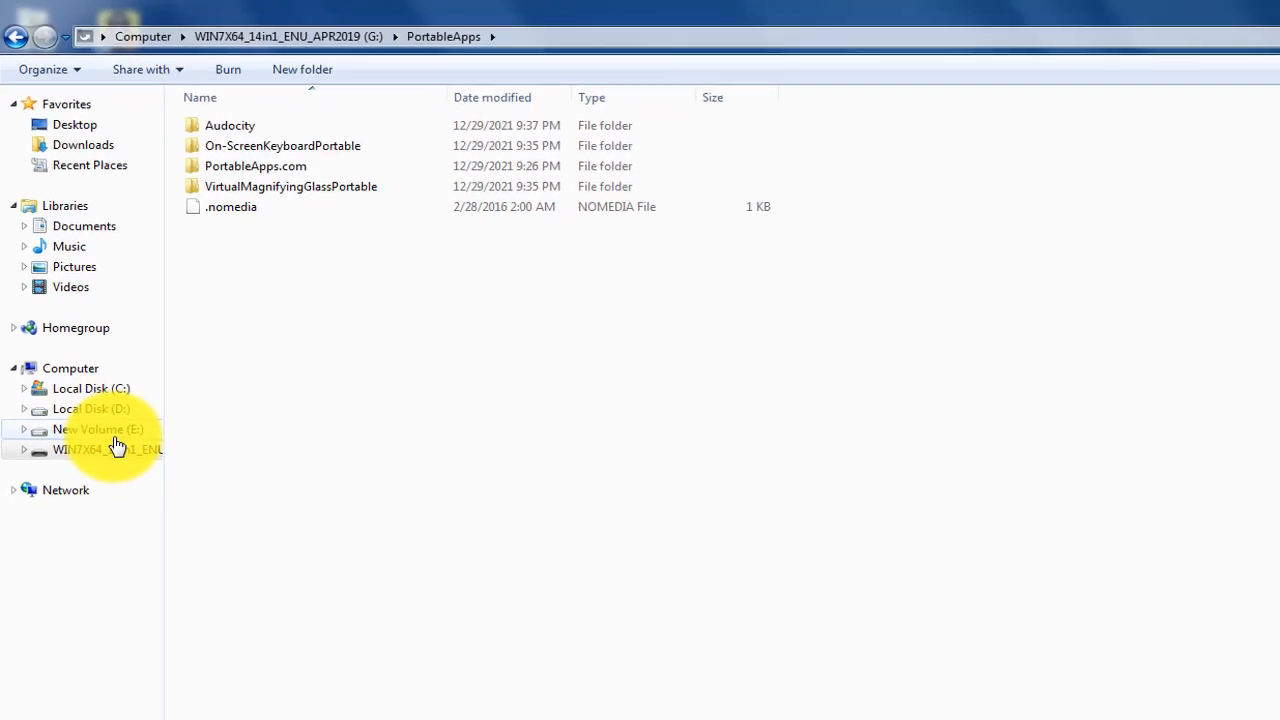
Copy audacity-win-3.0.4-x64 from the Softwares folder on E: into PortableApps\Audocity on G:, and close the file window.
left_click(112, 429)
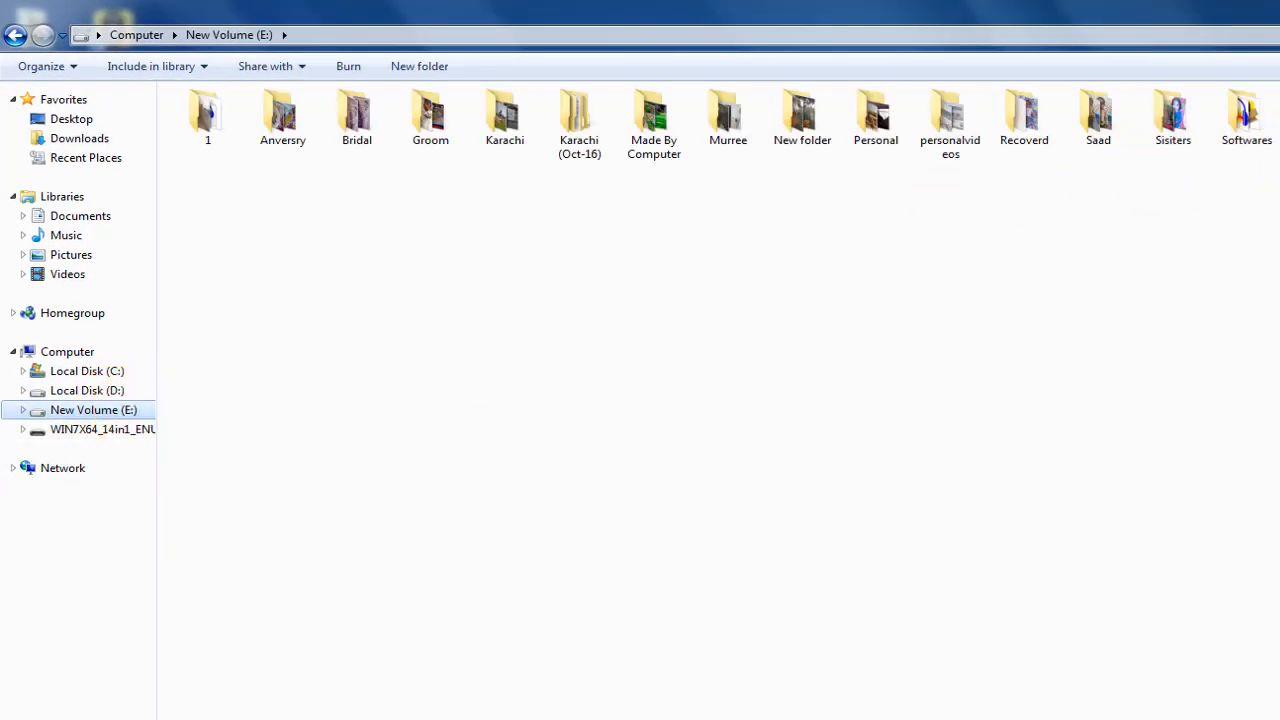
double_click(1245, 118)
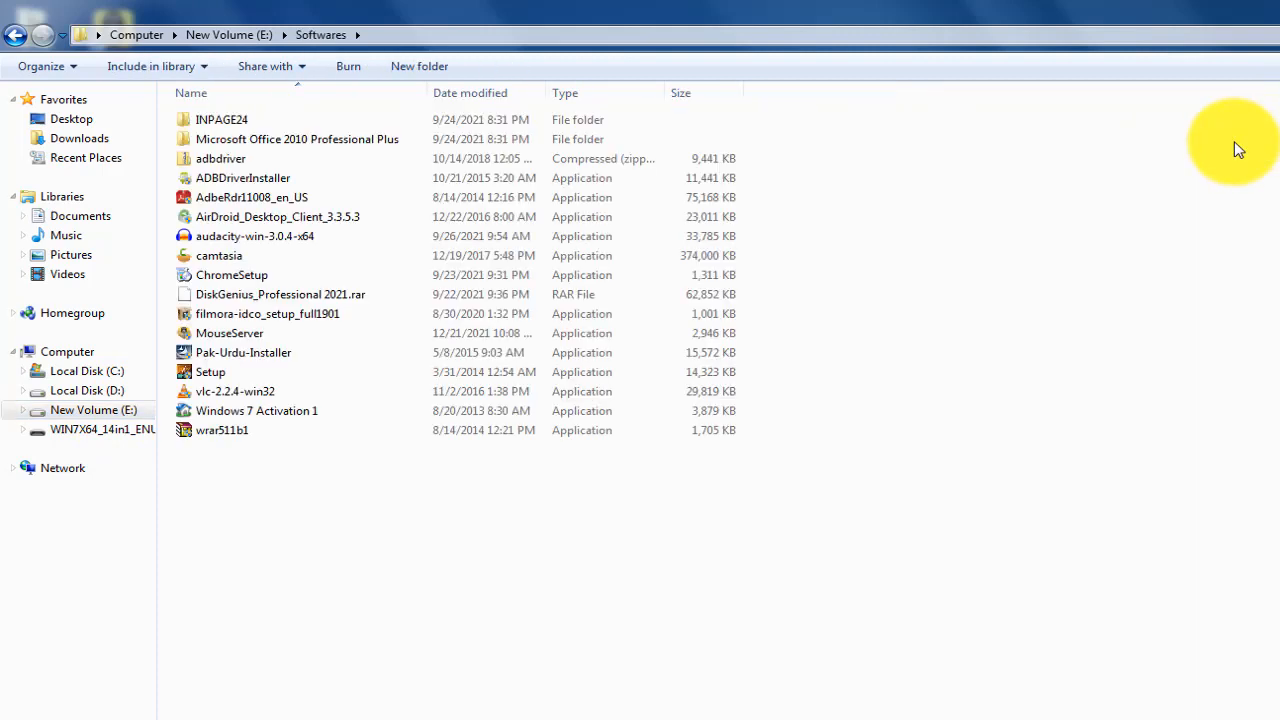
right_click(238, 240)
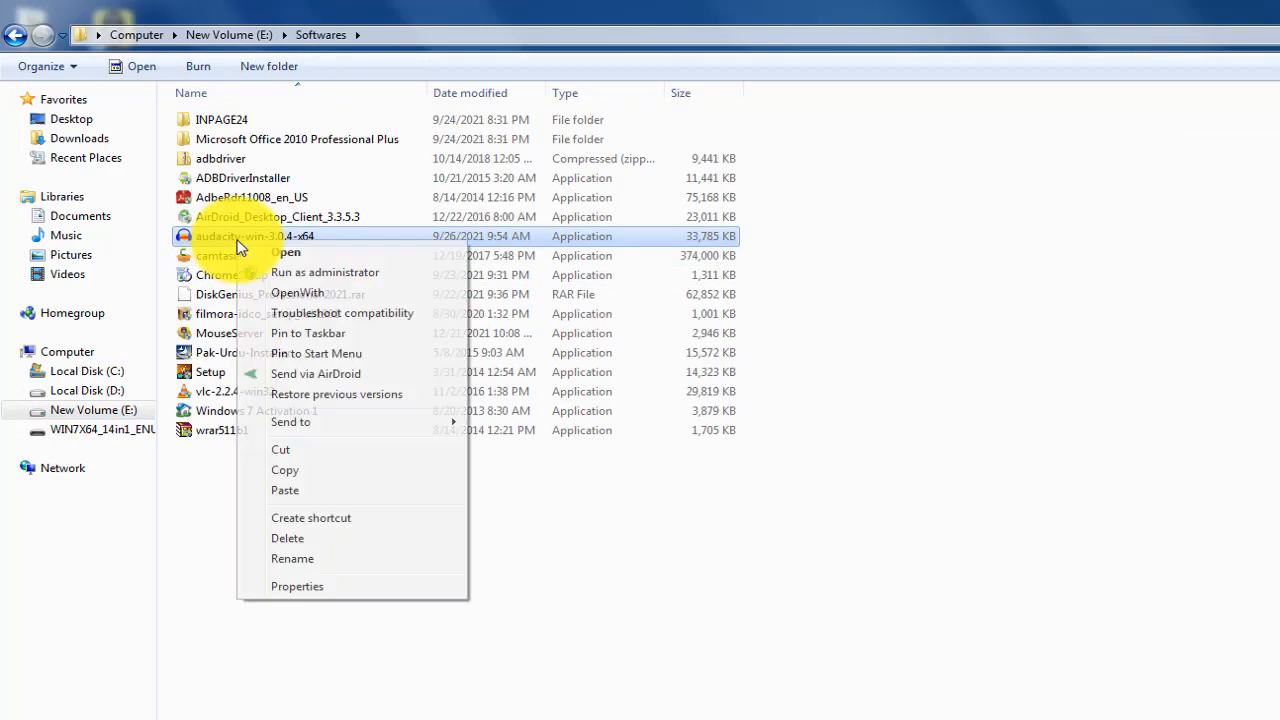
left_click(305, 472)
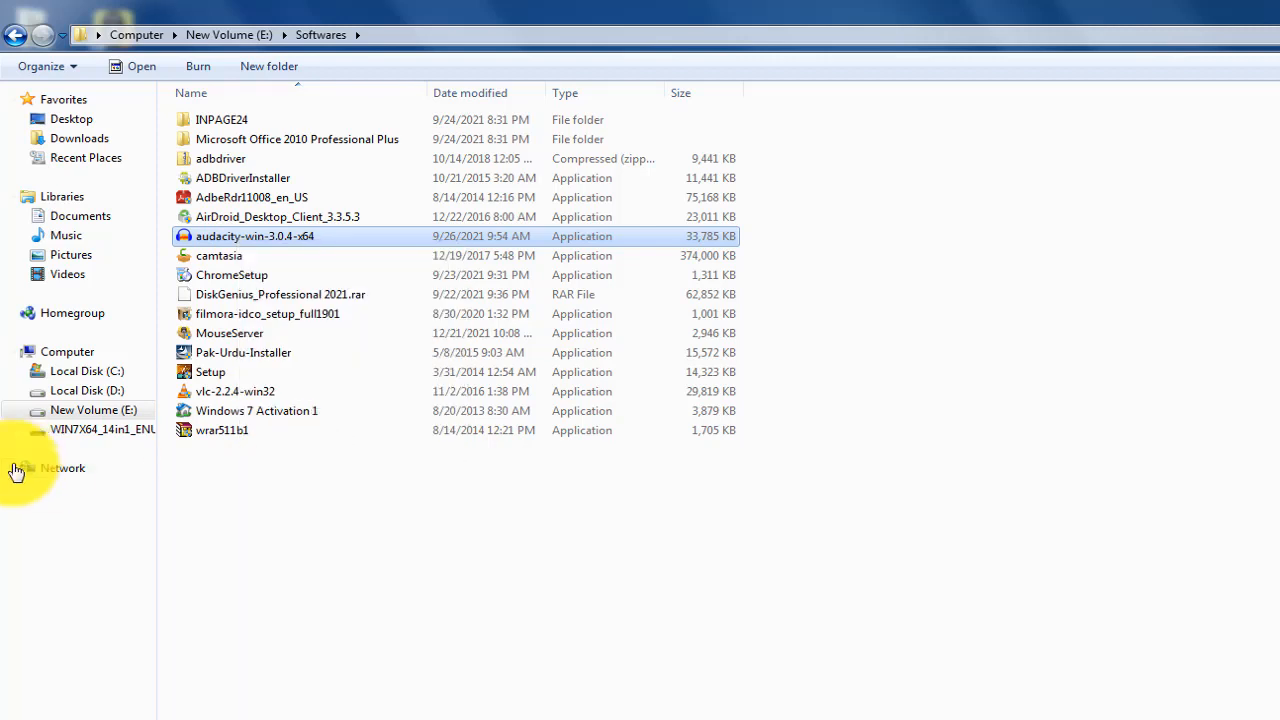
left_click(105, 432)
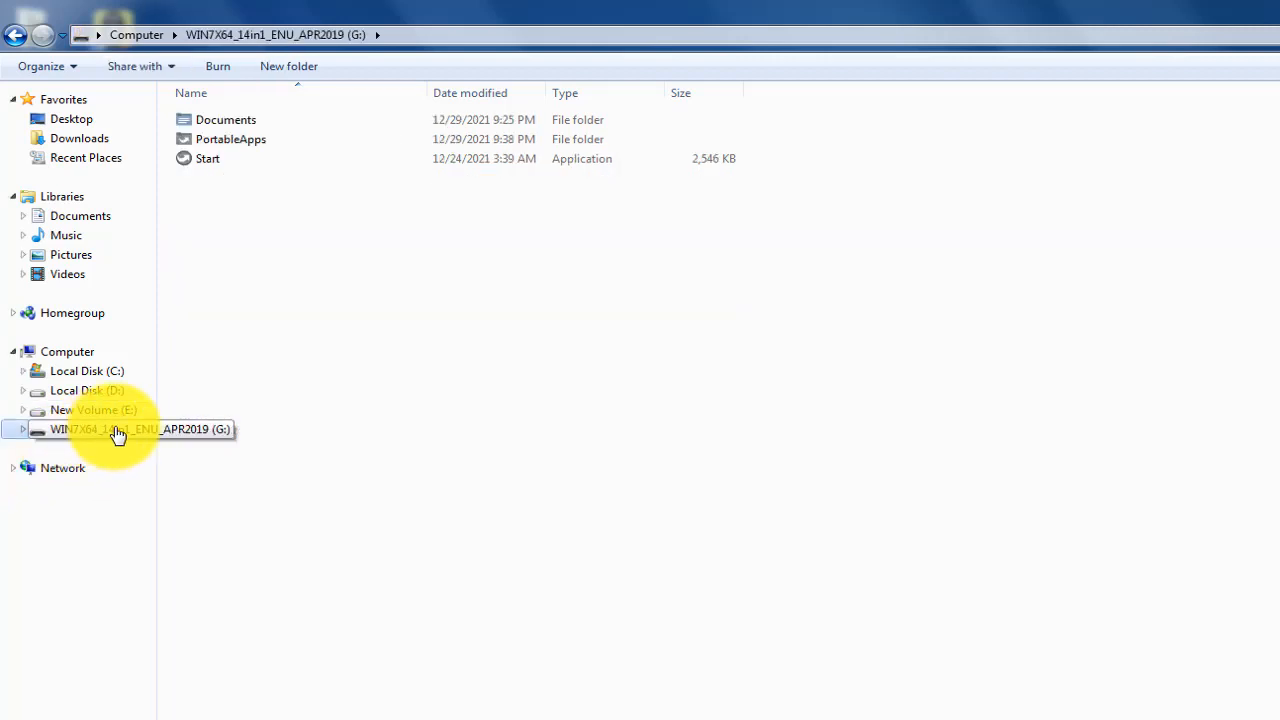
double_click(251, 141)
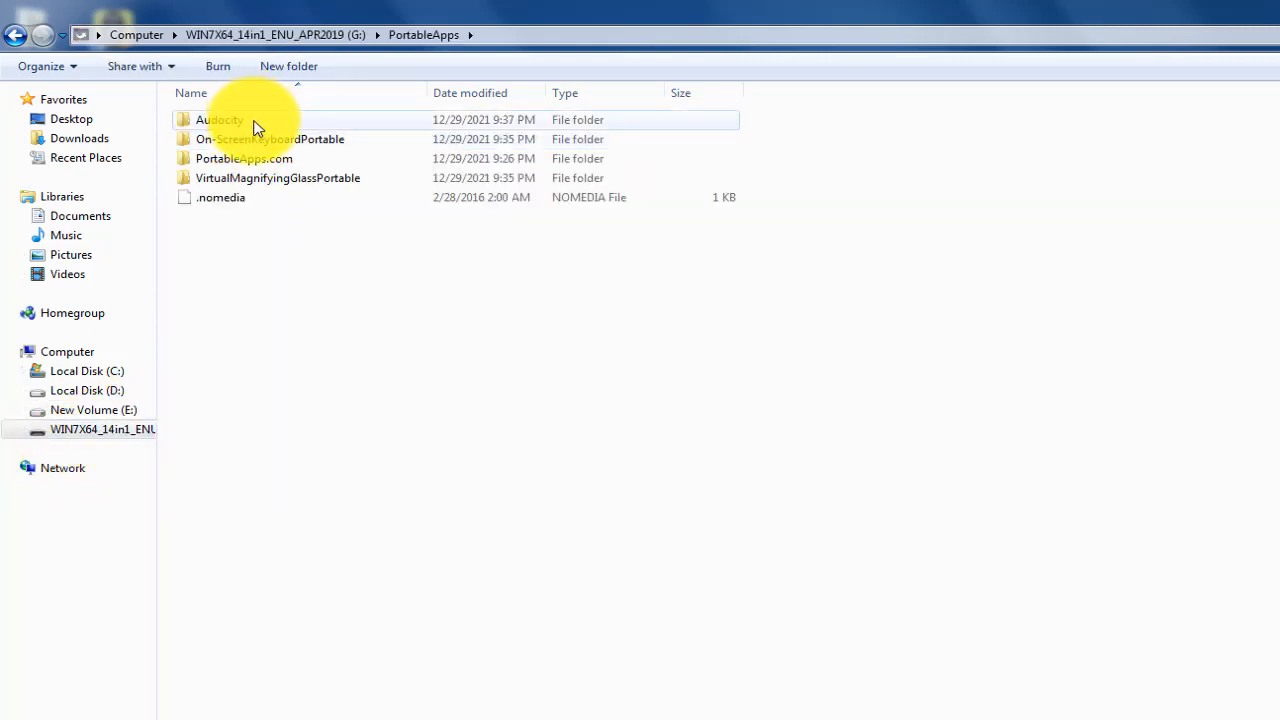
double_click(252, 124)
right_click(313, 252)
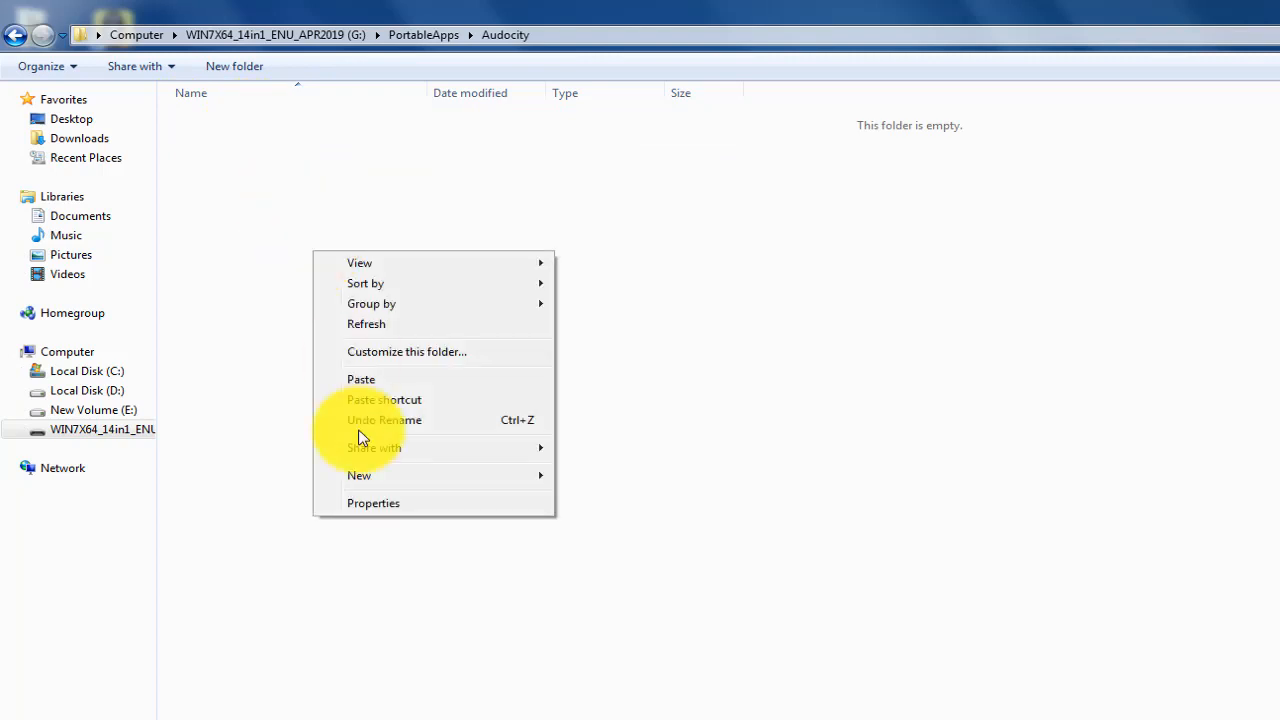
left_click(383, 381)
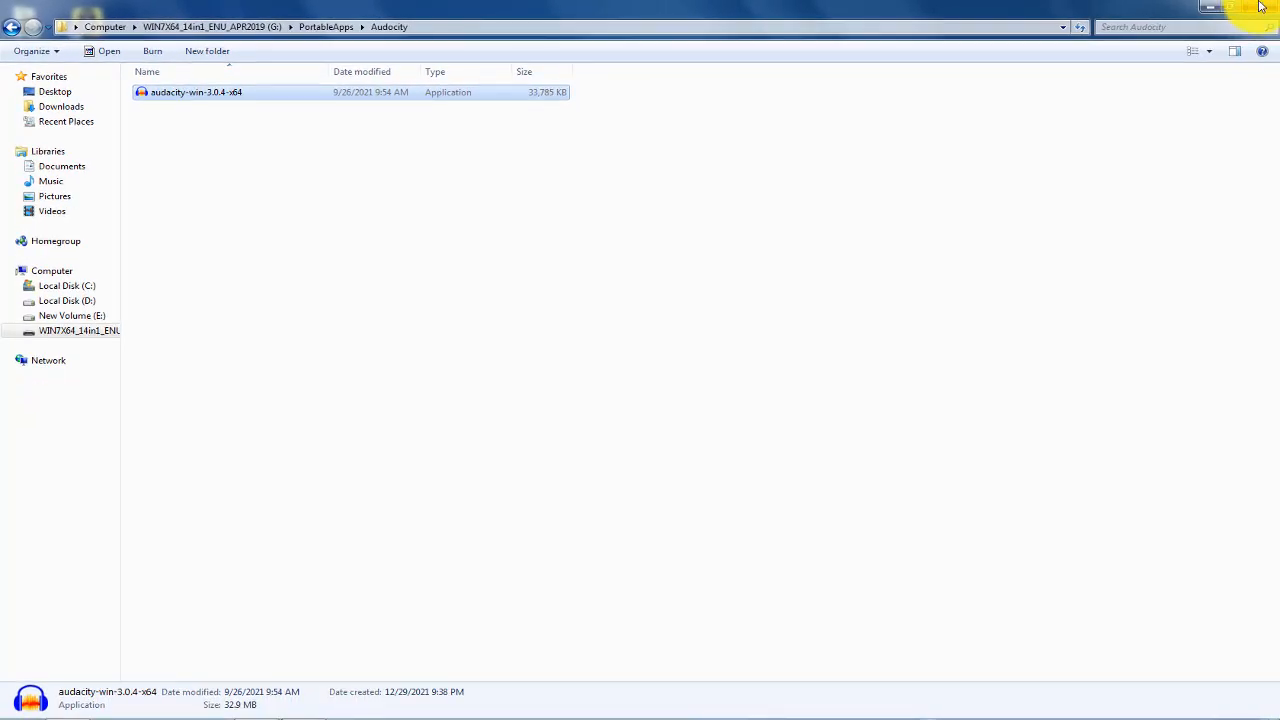
left_click(1262, 7)
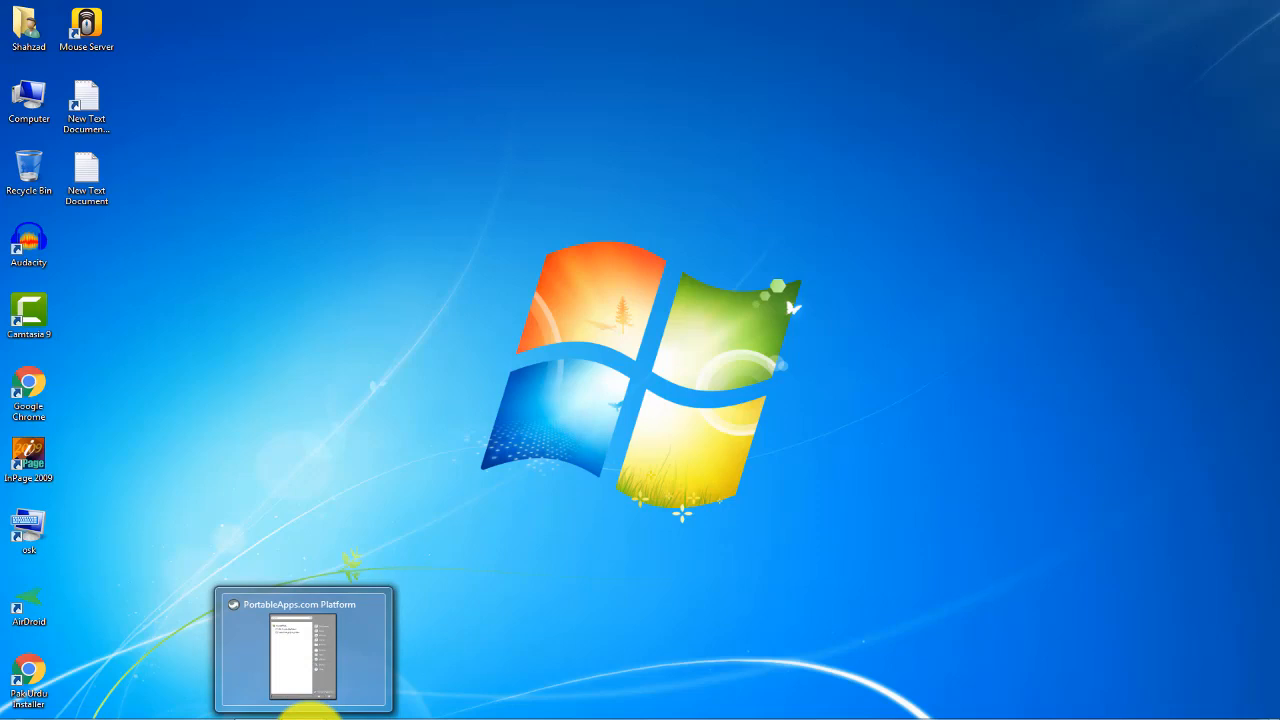
Exit the PortableApps.com Platform, agree to close portable apps automatically on exit, and check the hidden notification icons.
right_click(310, 712)
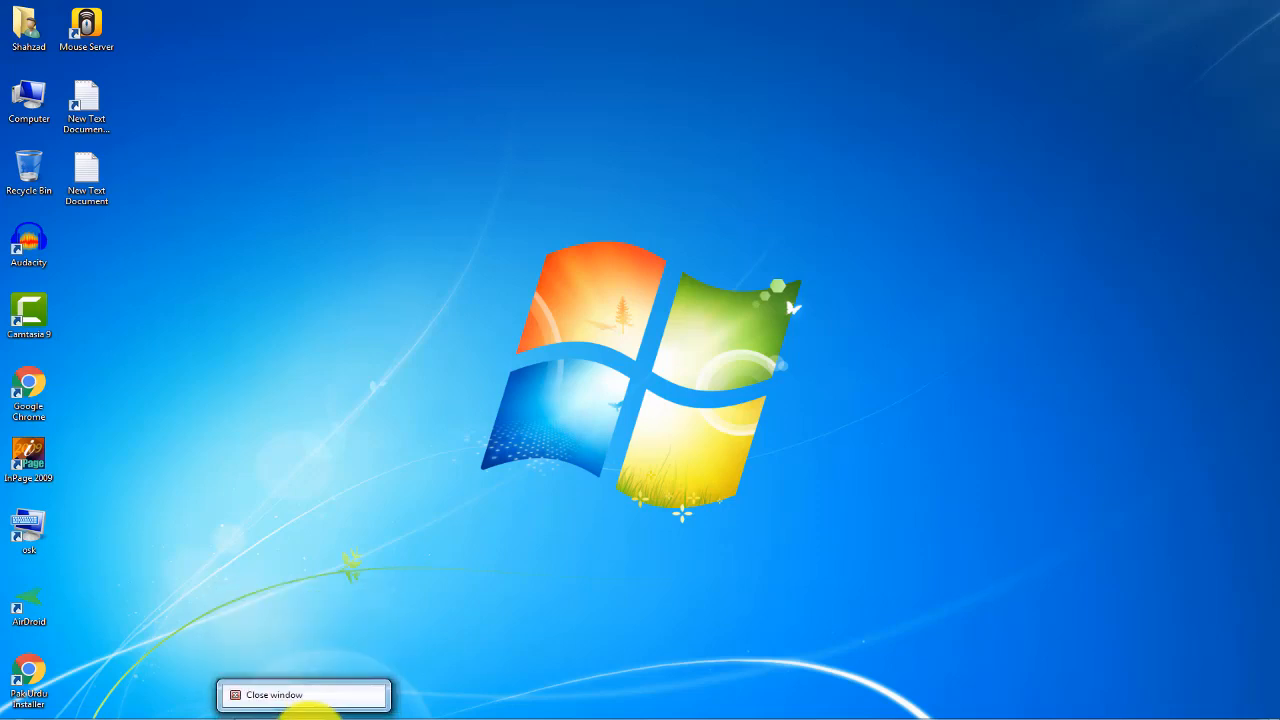
left_click(330, 697)
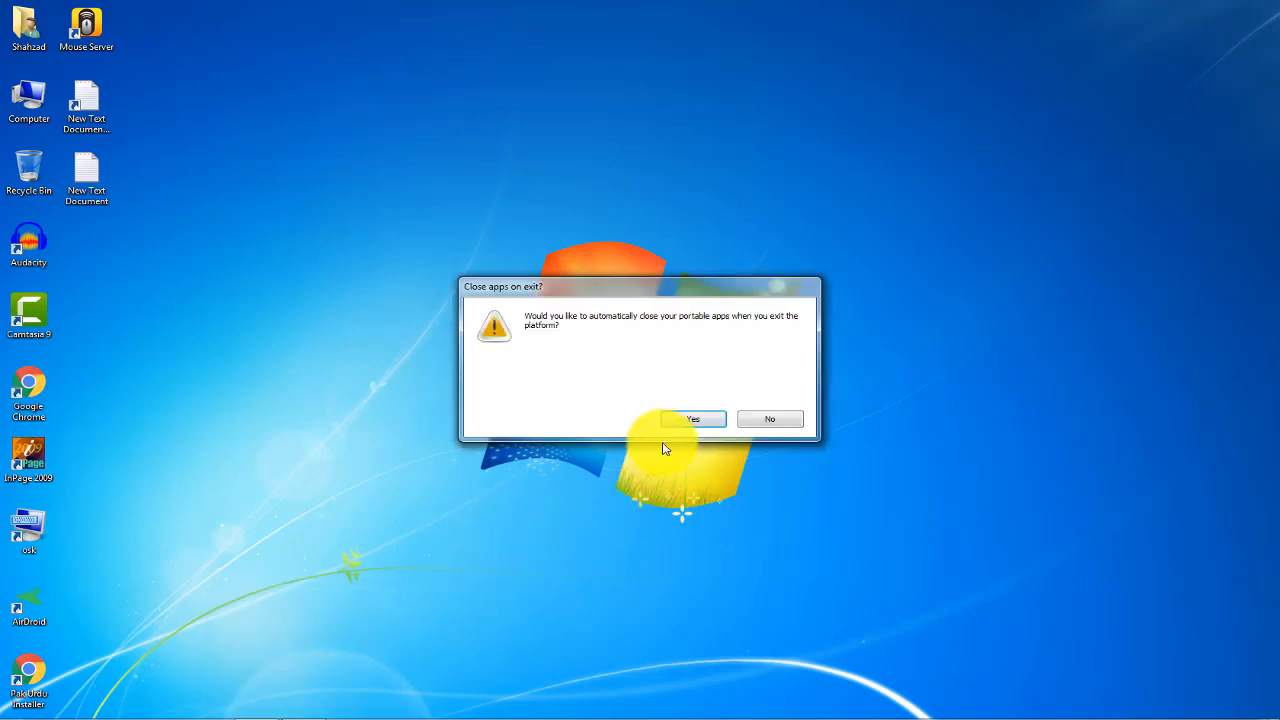
left_click(693, 420)
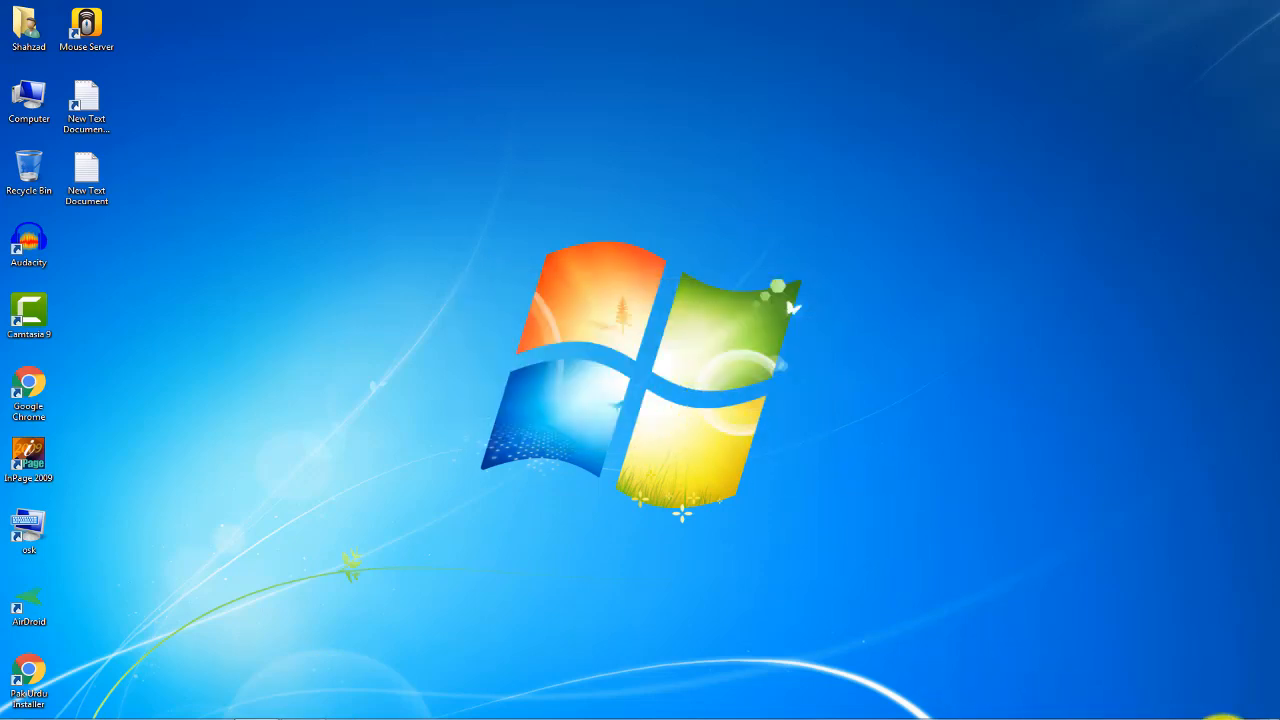
left_click(1150, 714)
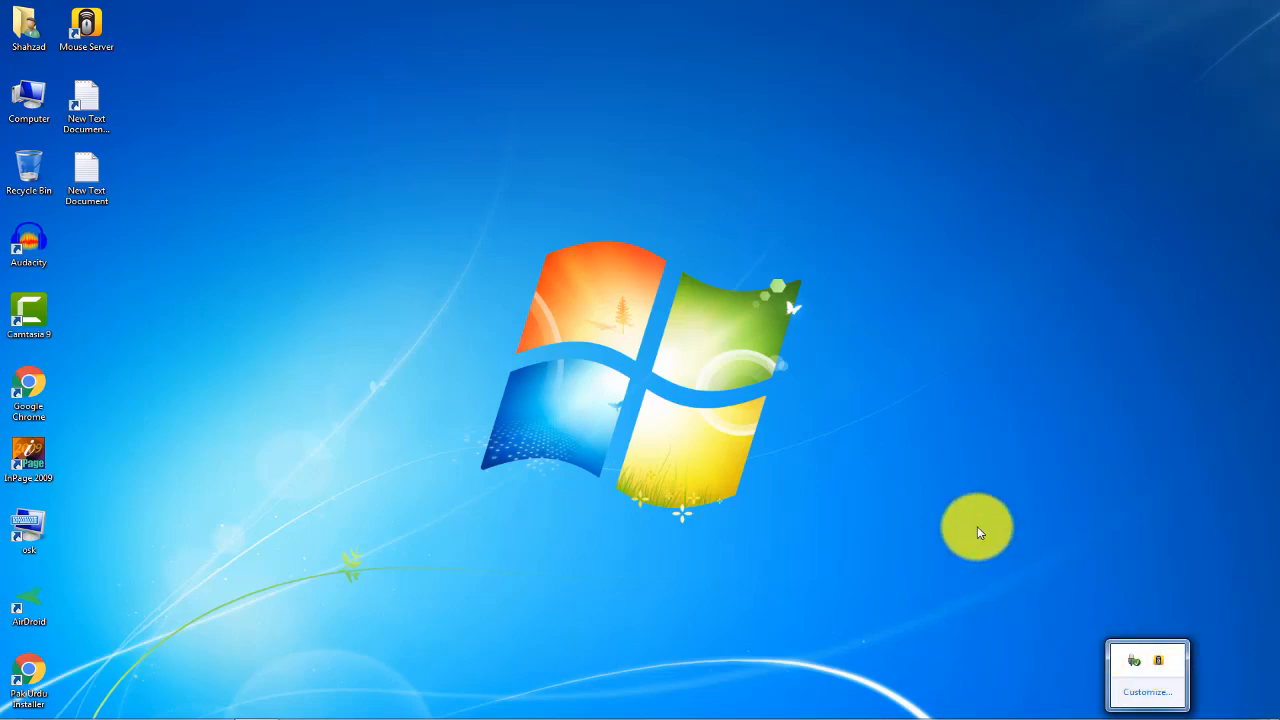
left_click(952, 450)
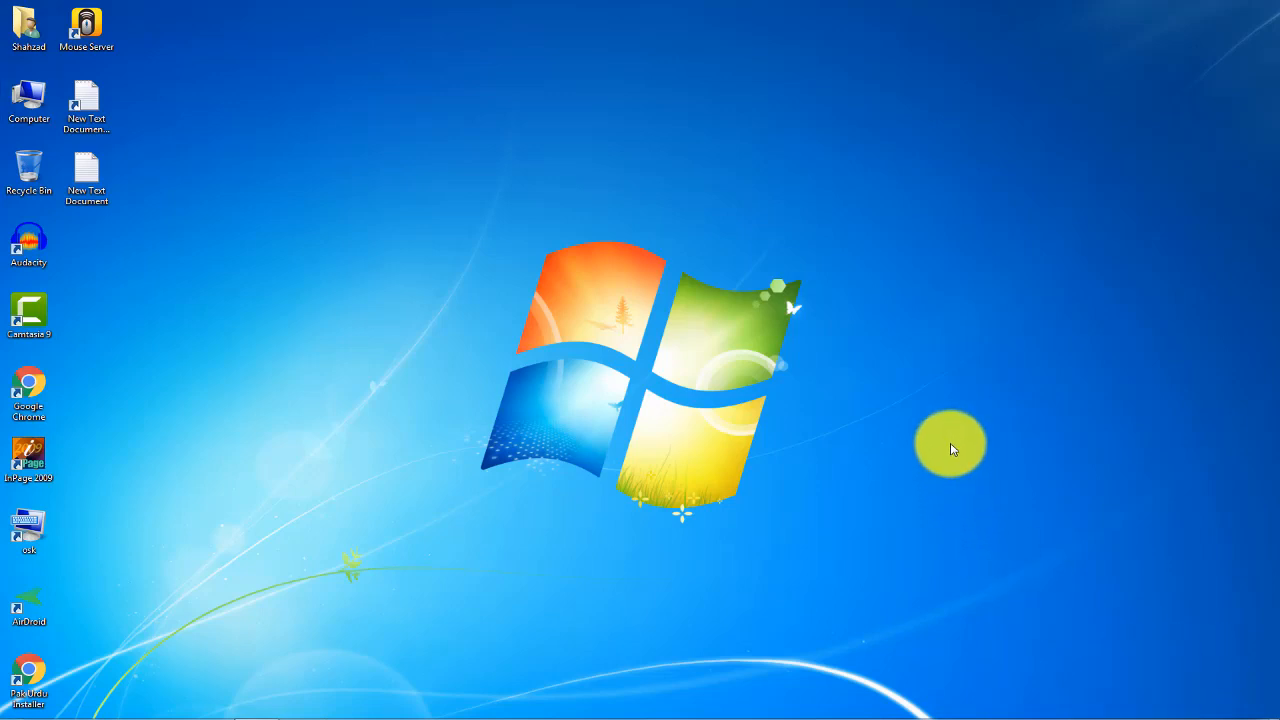
Open the G: drive from Computer and run Start to relaunch the PortableApps.com Platform.
double_click(30, 107)
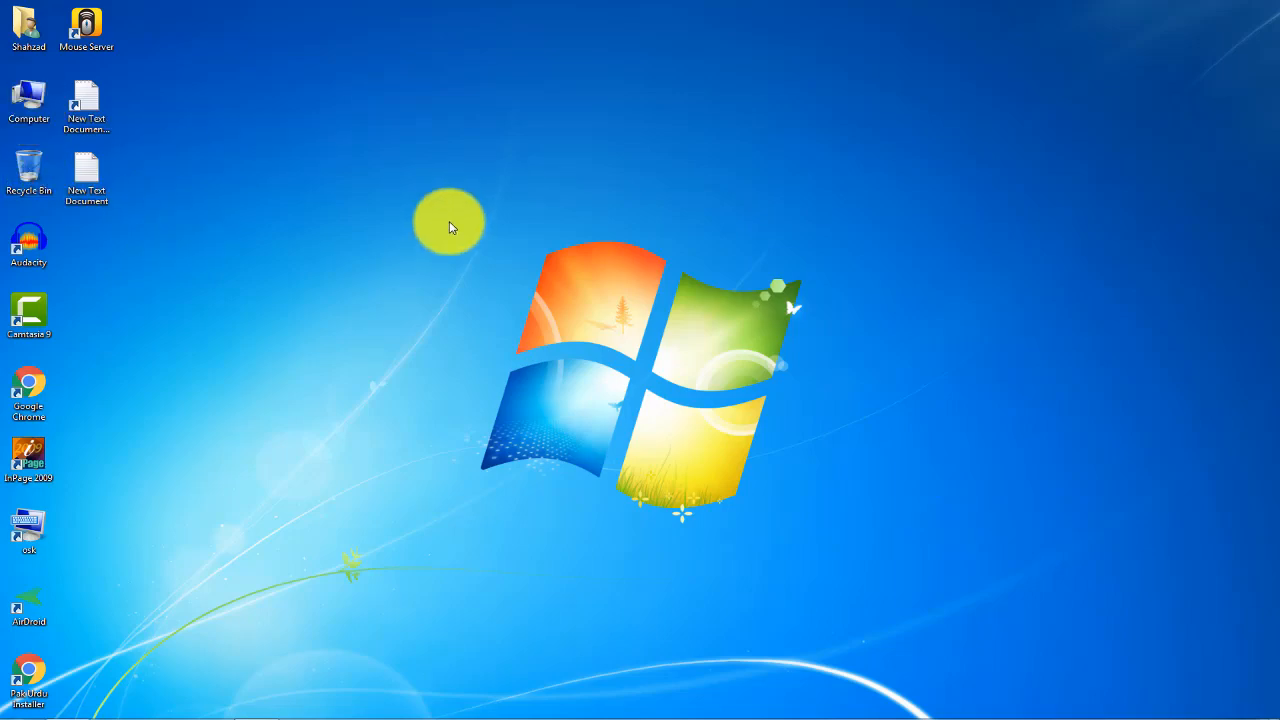
double_click(432, 168)
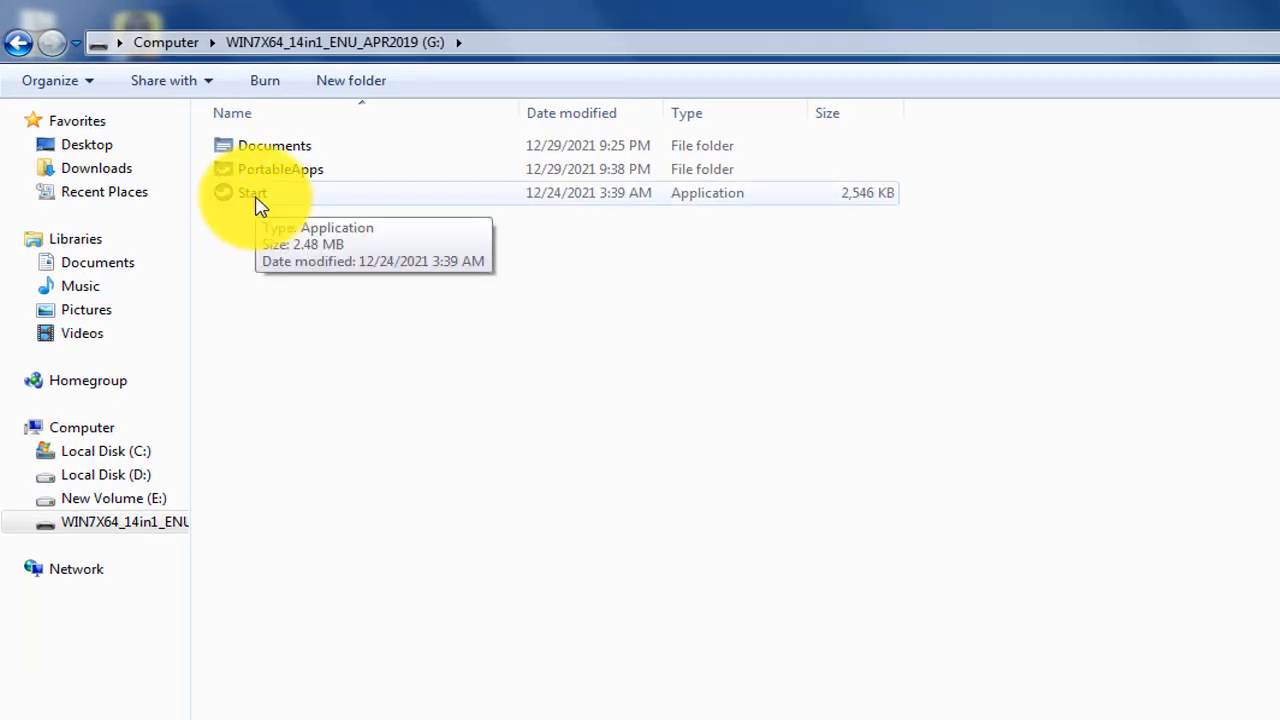
double_click(255, 195)
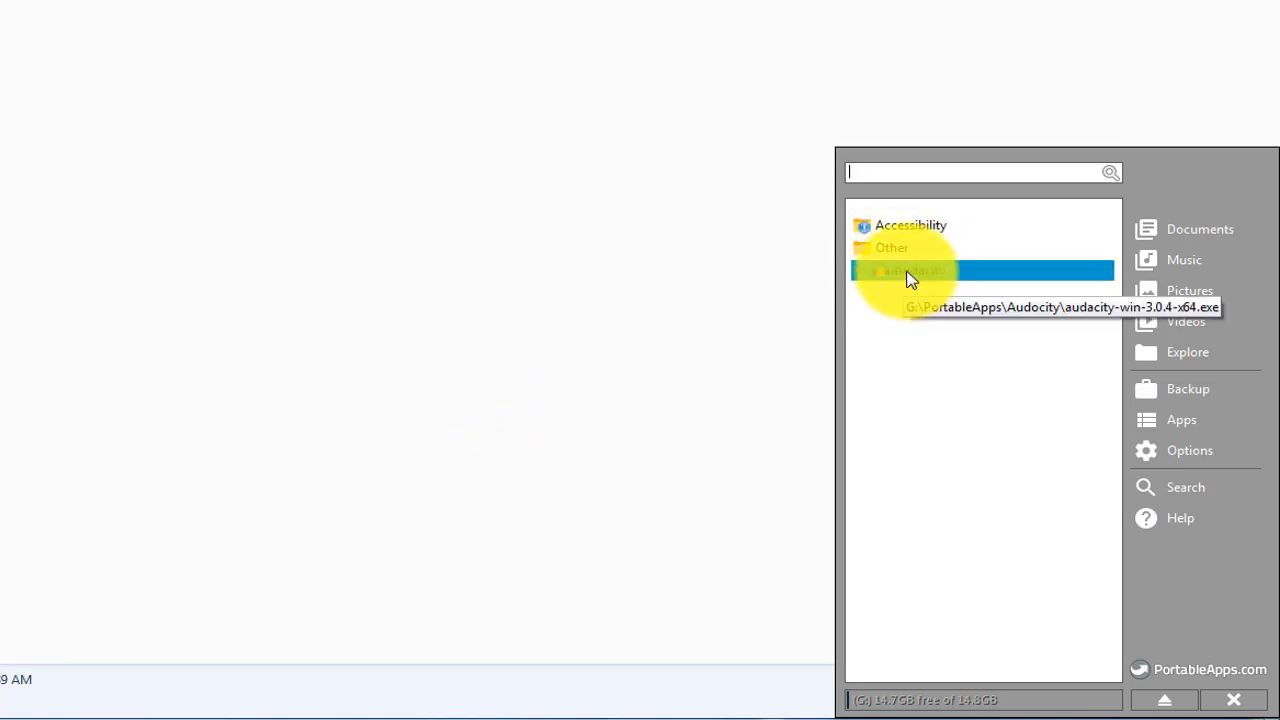
Launch Audacity from the Other category, allow the installer to run, choose English, and proceed to the destination location page.
left_click(910, 274)
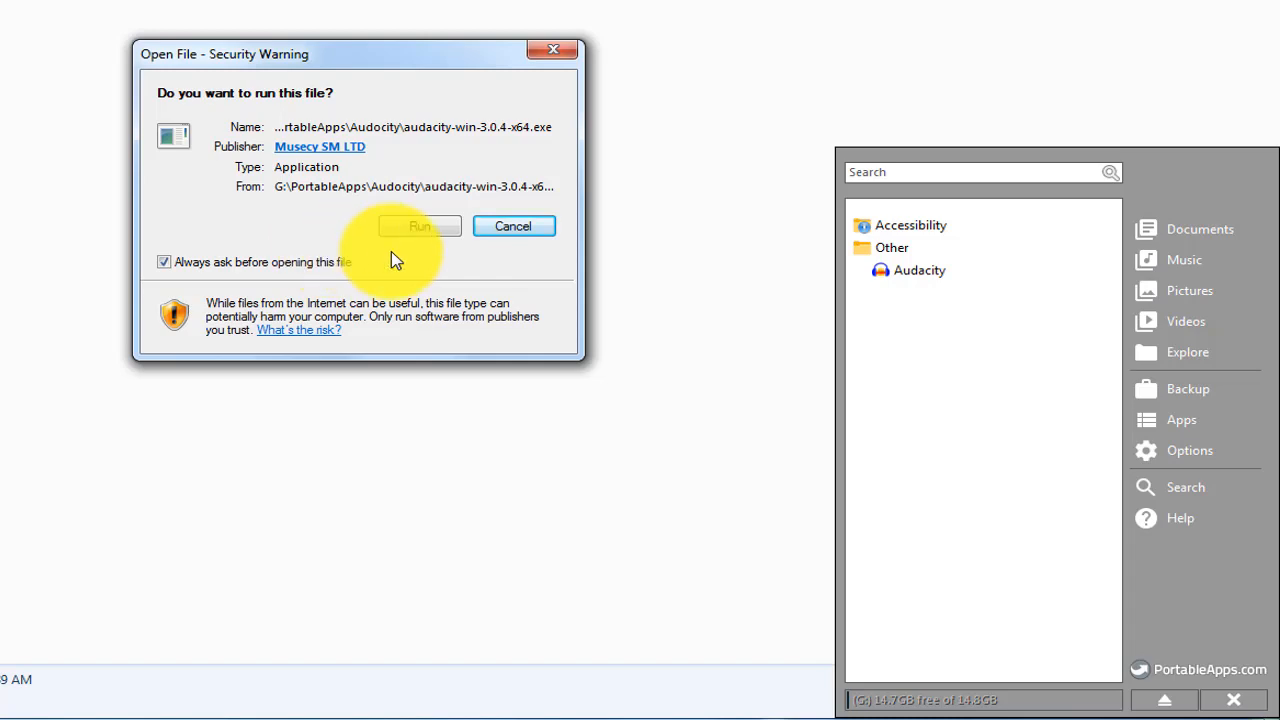
left_click(408, 230)
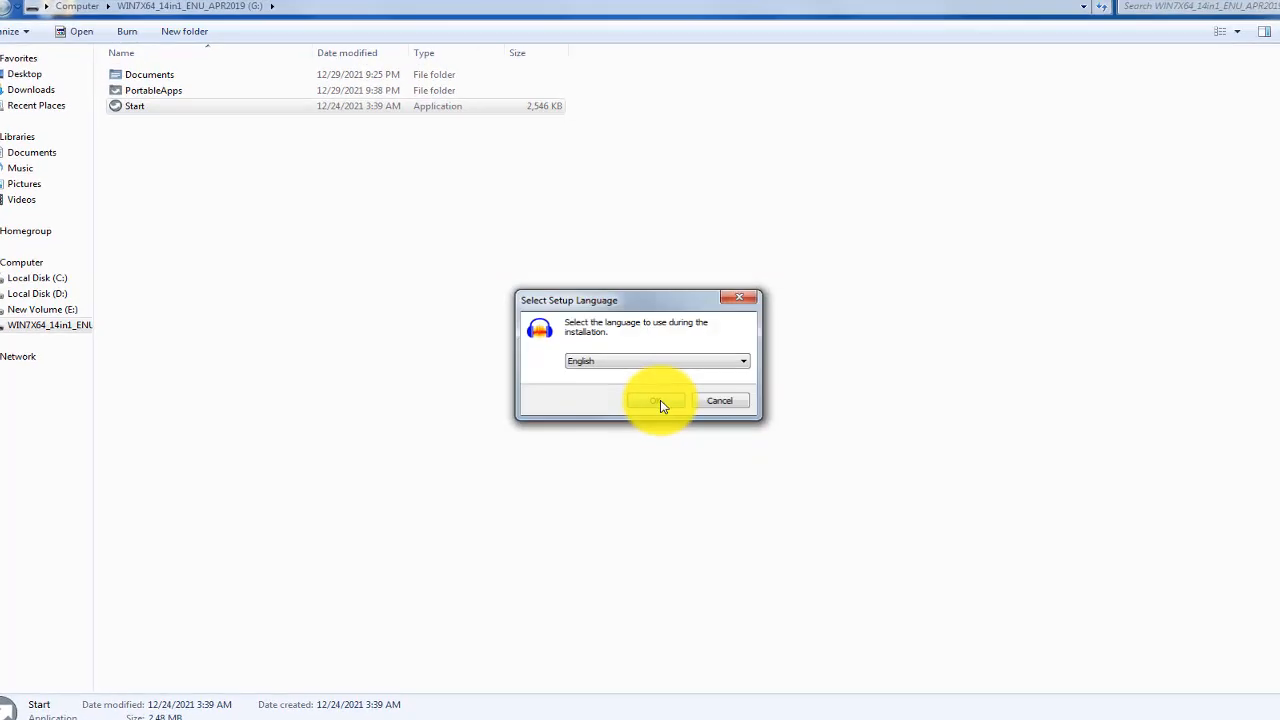
left_click(660, 400)
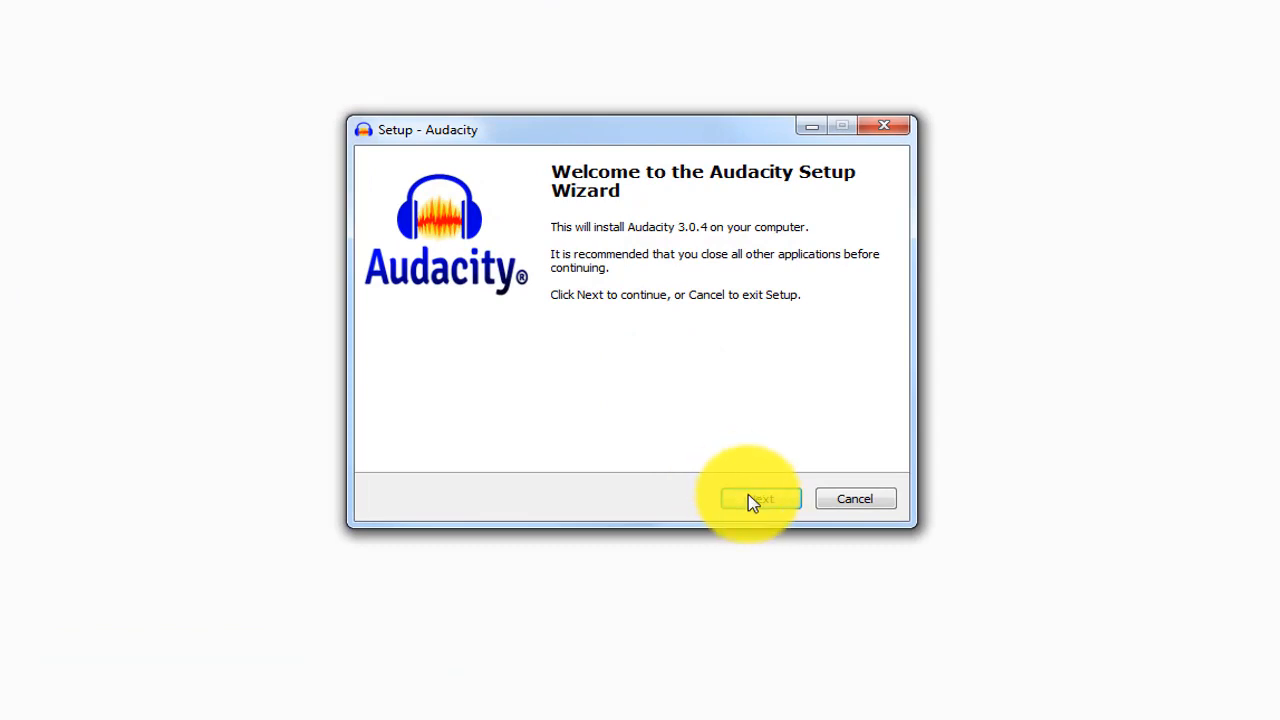
left_click(750, 496)
left_click(773, 503)
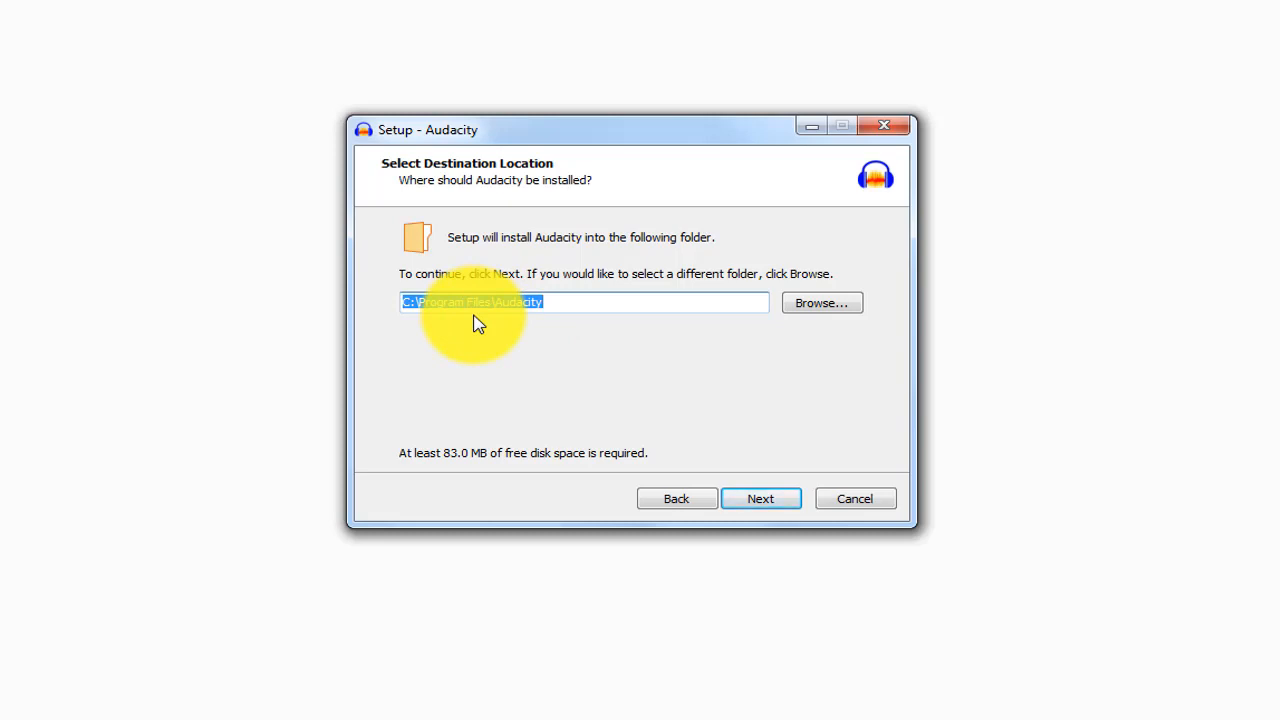
Set the Audacity install destination to G:\Audacity.
left_click(816, 303)
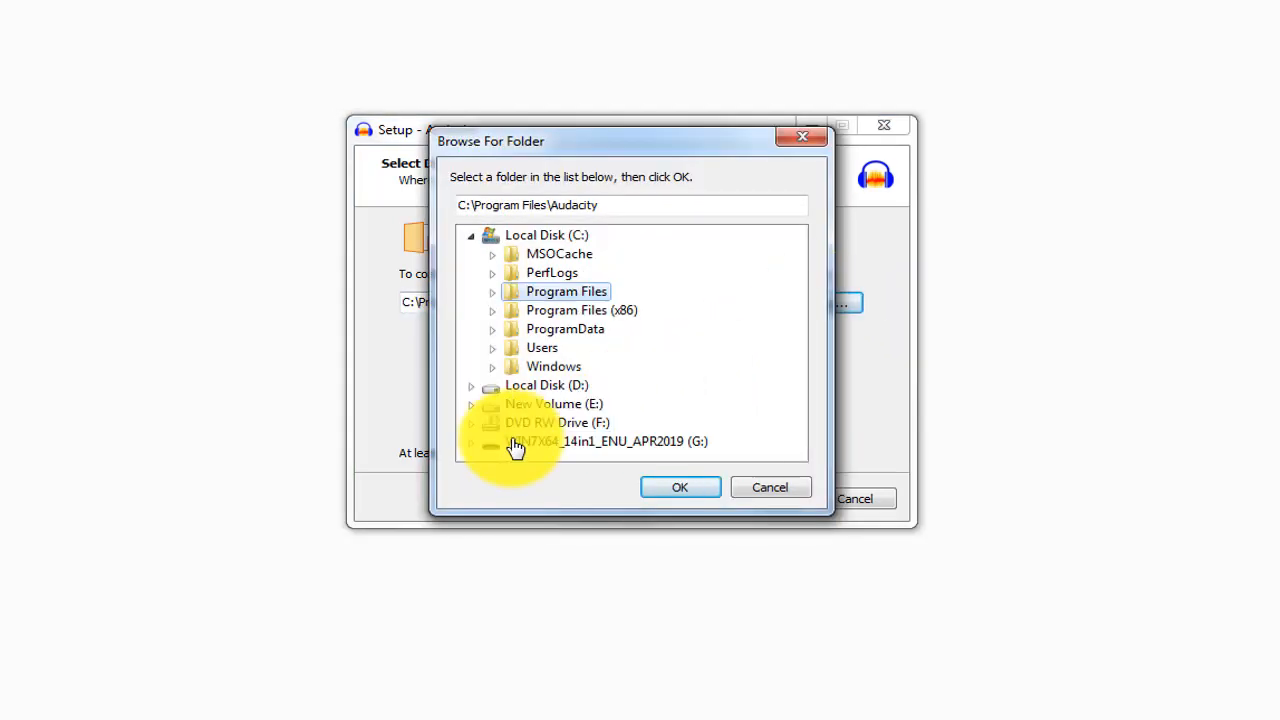
left_click(580, 443)
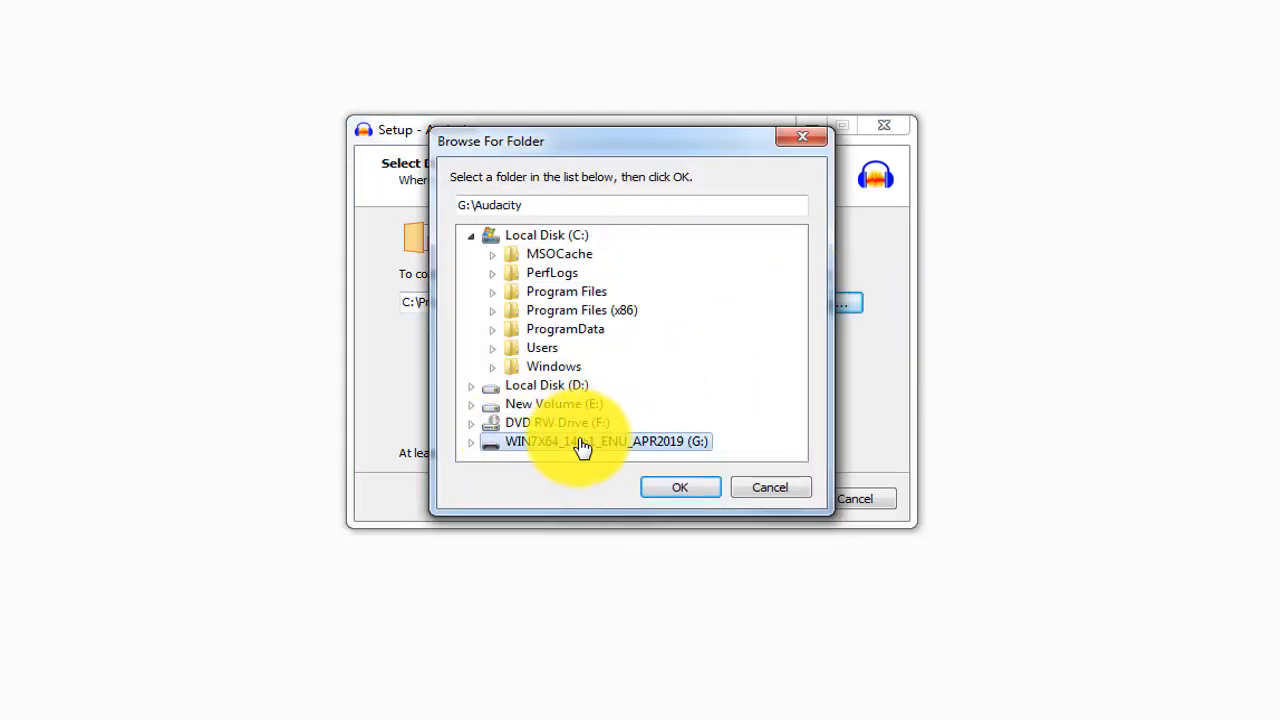
left_click(682, 492)
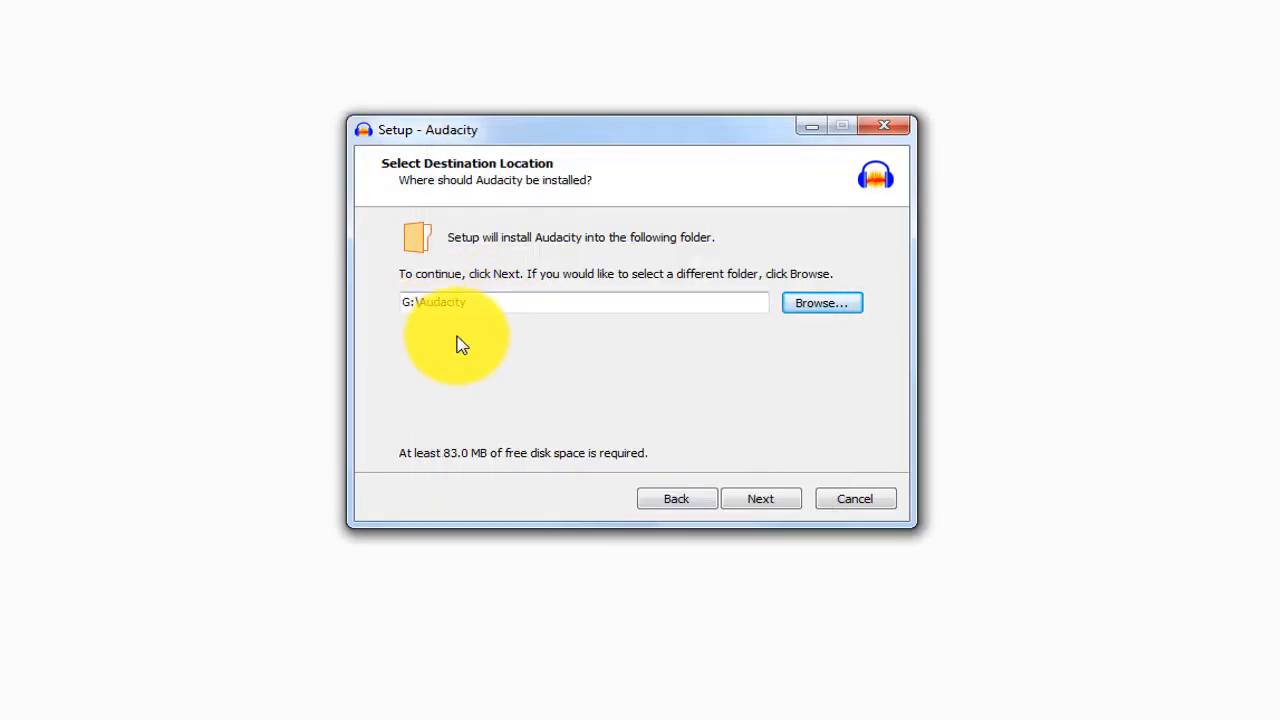
Set the Audacity install destination to G:\PortableApps\Audocity\Audacity and continue to the additional tasks page.
left_click(822, 304)
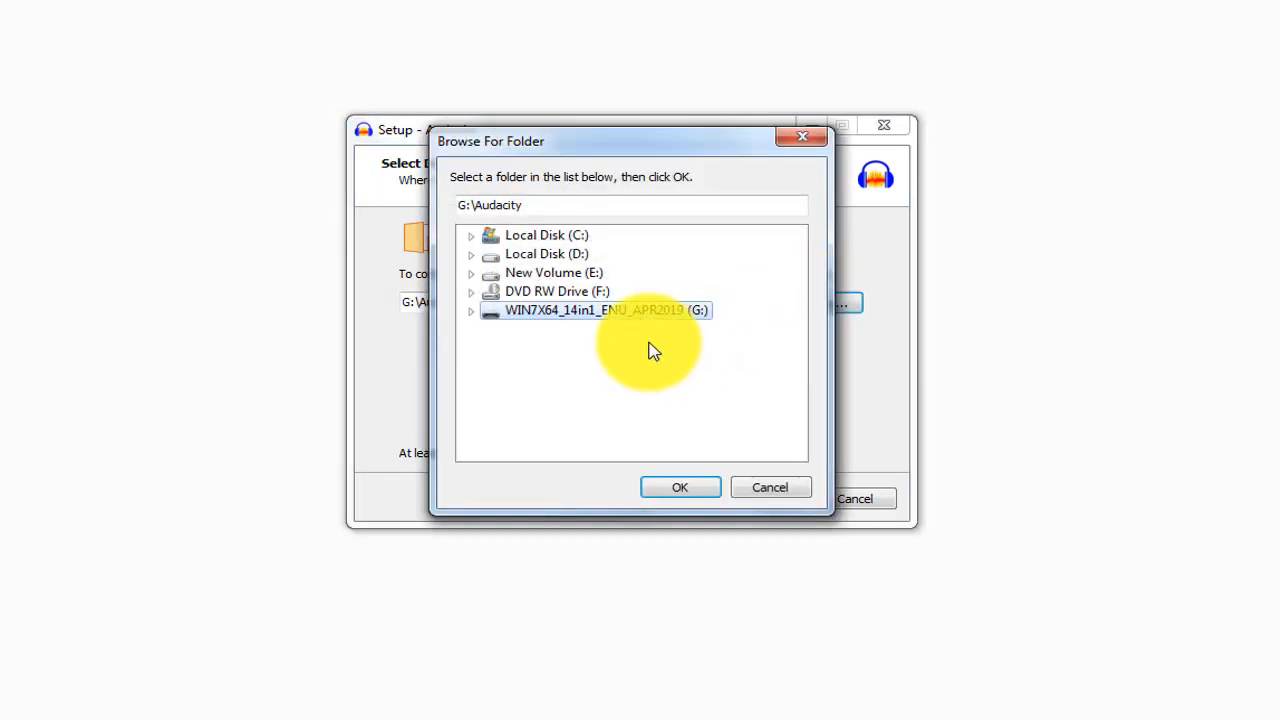
double_click(627, 312)
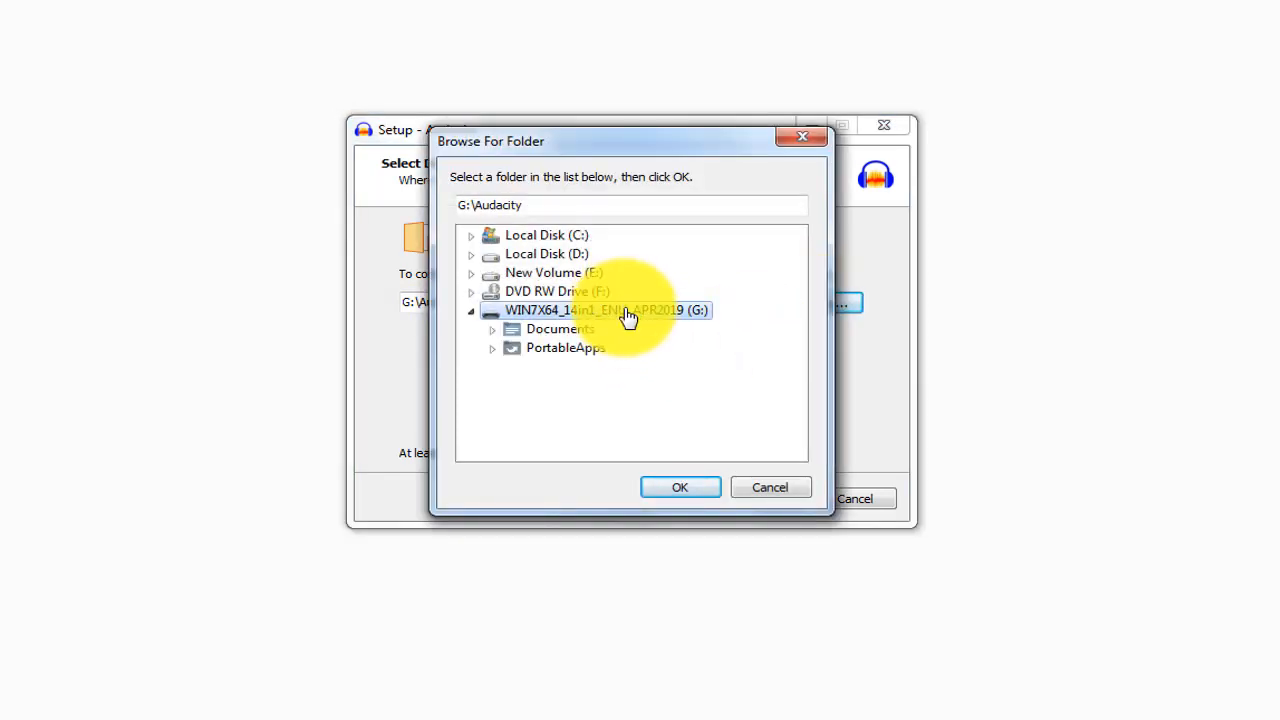
double_click(597, 357)
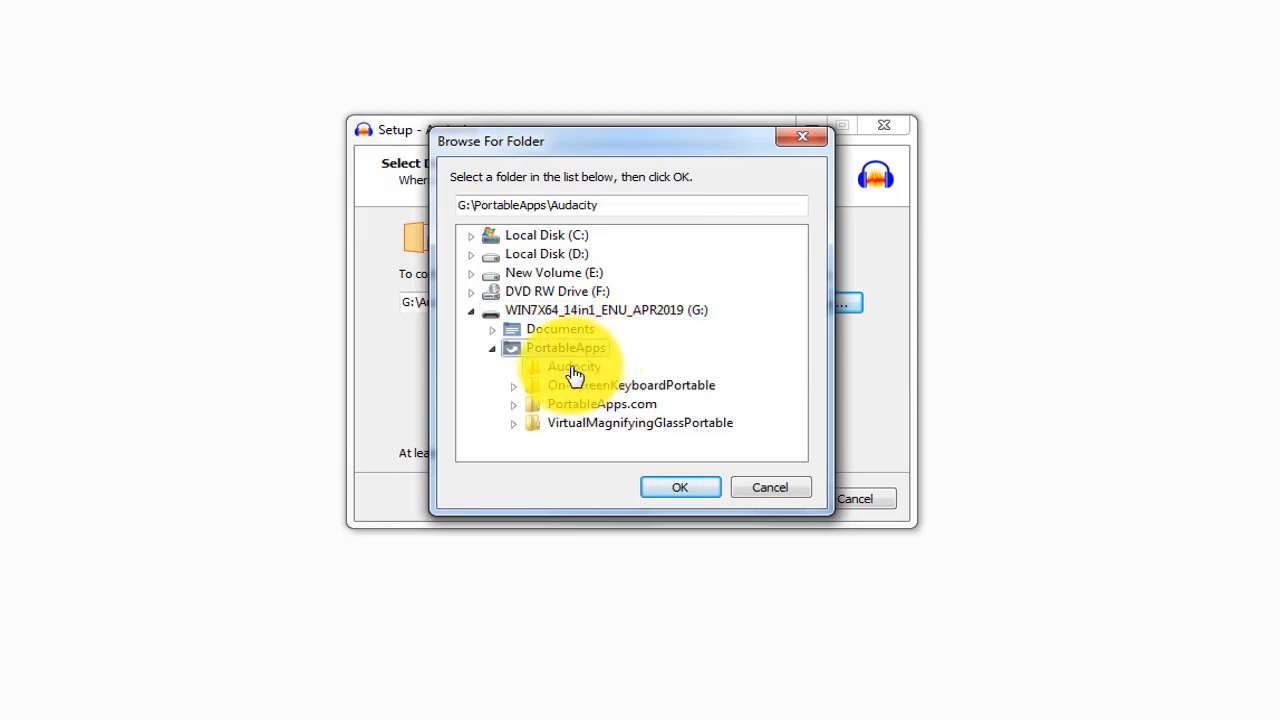
left_click(575, 372)
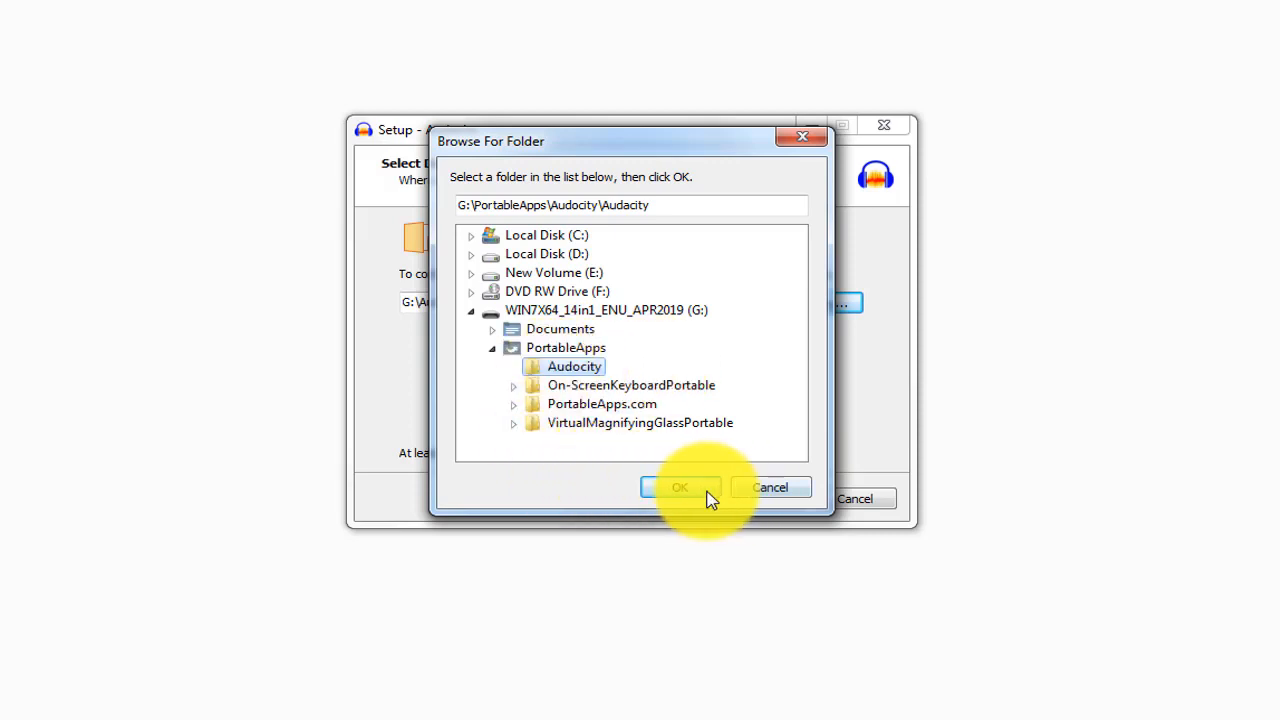
left_click(672, 490)
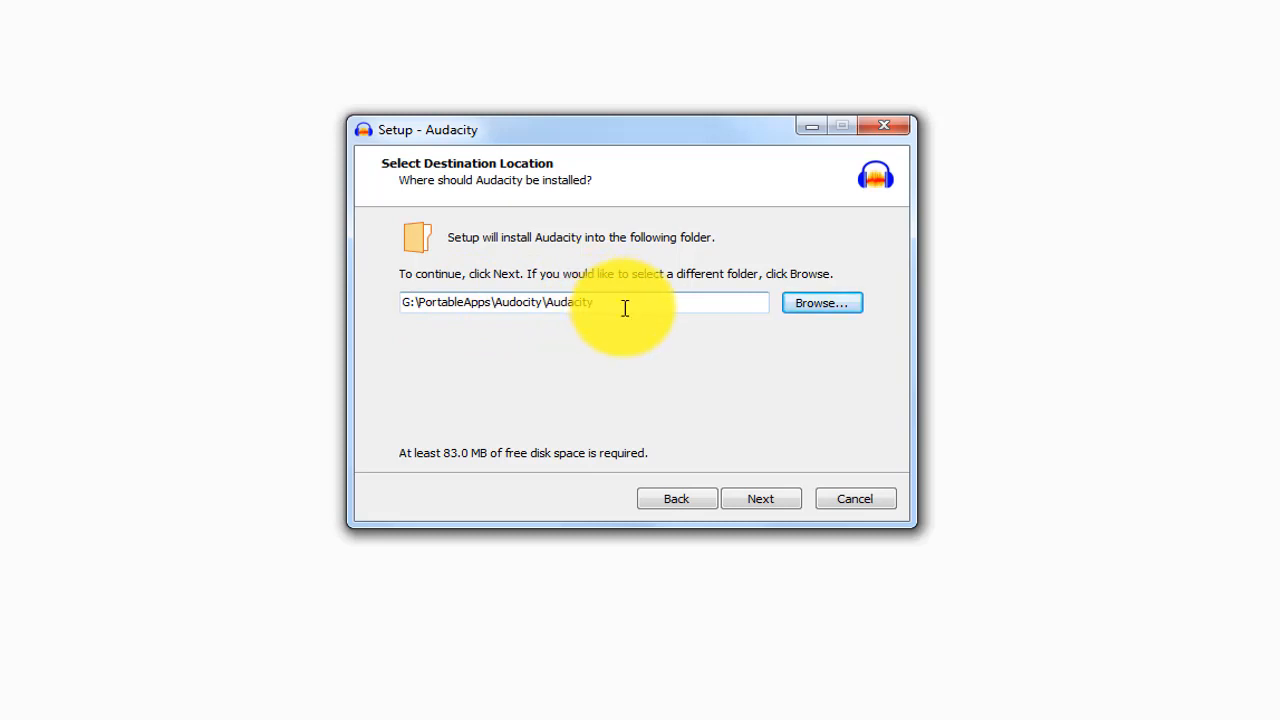
left_click(782, 504)
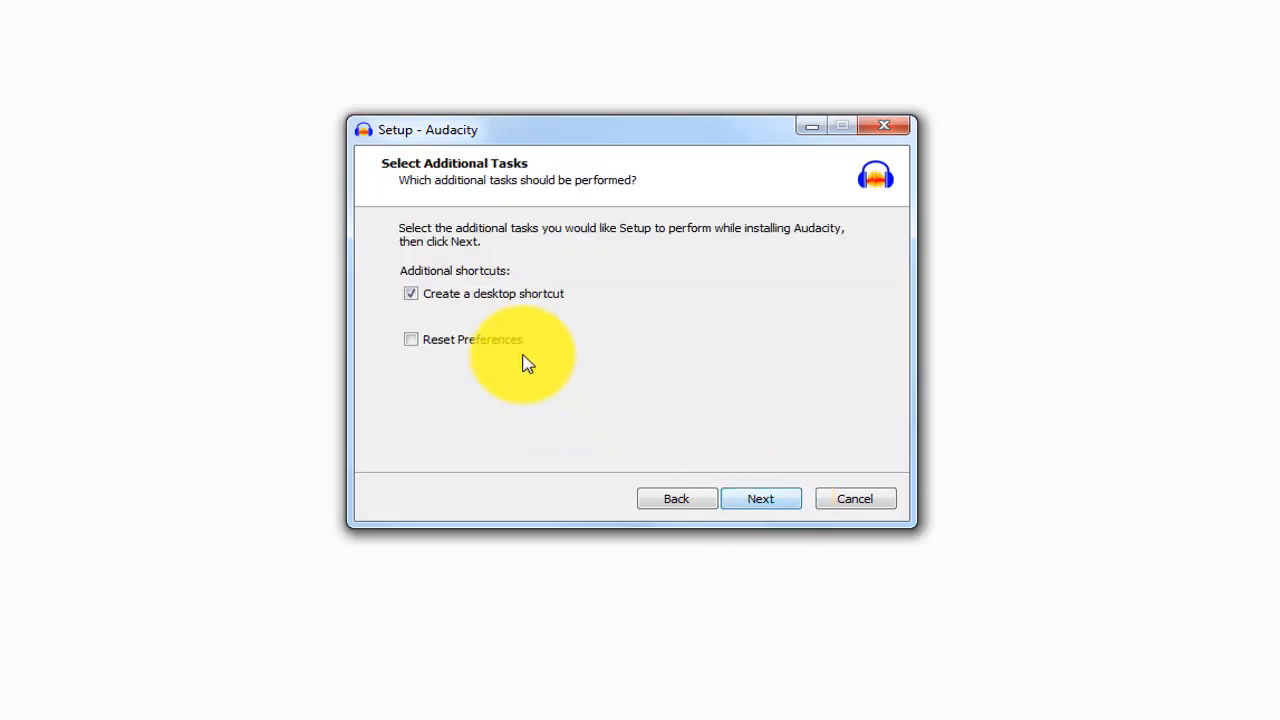
Install Audacity without a desktop shortcut, finish setup with Launch Audacity enabled, and close Audacity and the drive window.
left_click(434, 297)
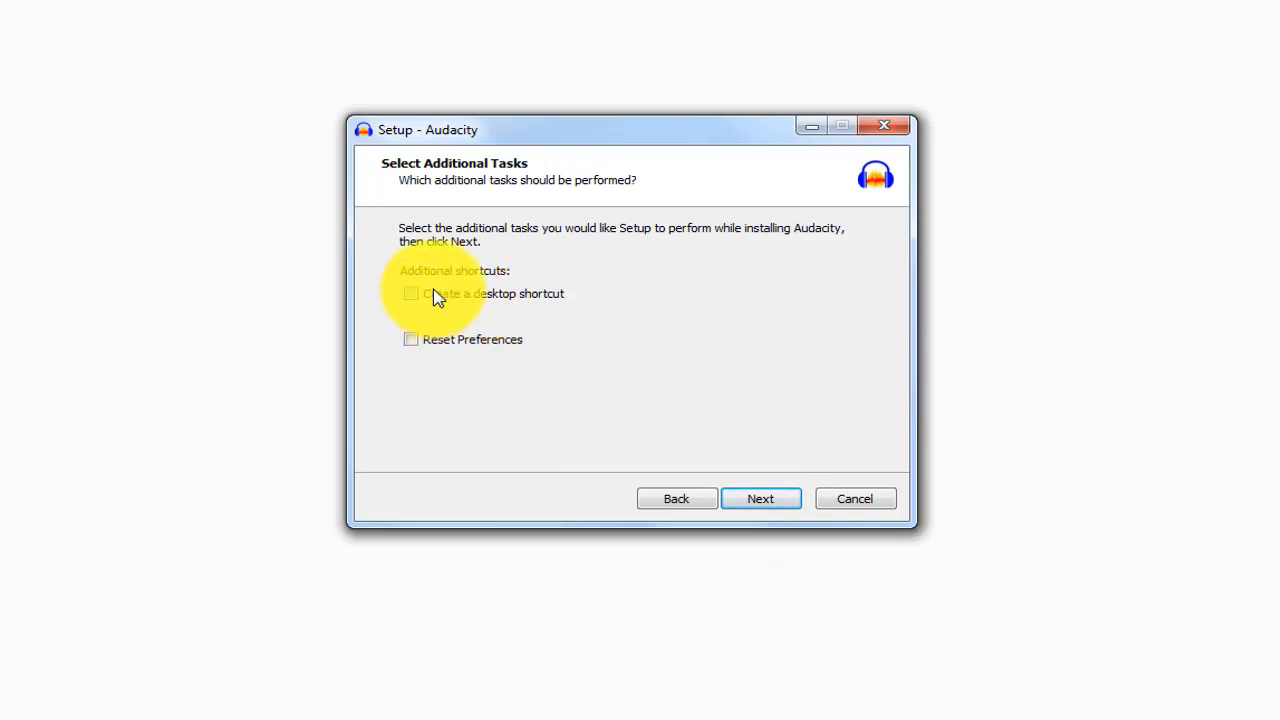
left_click(766, 497)
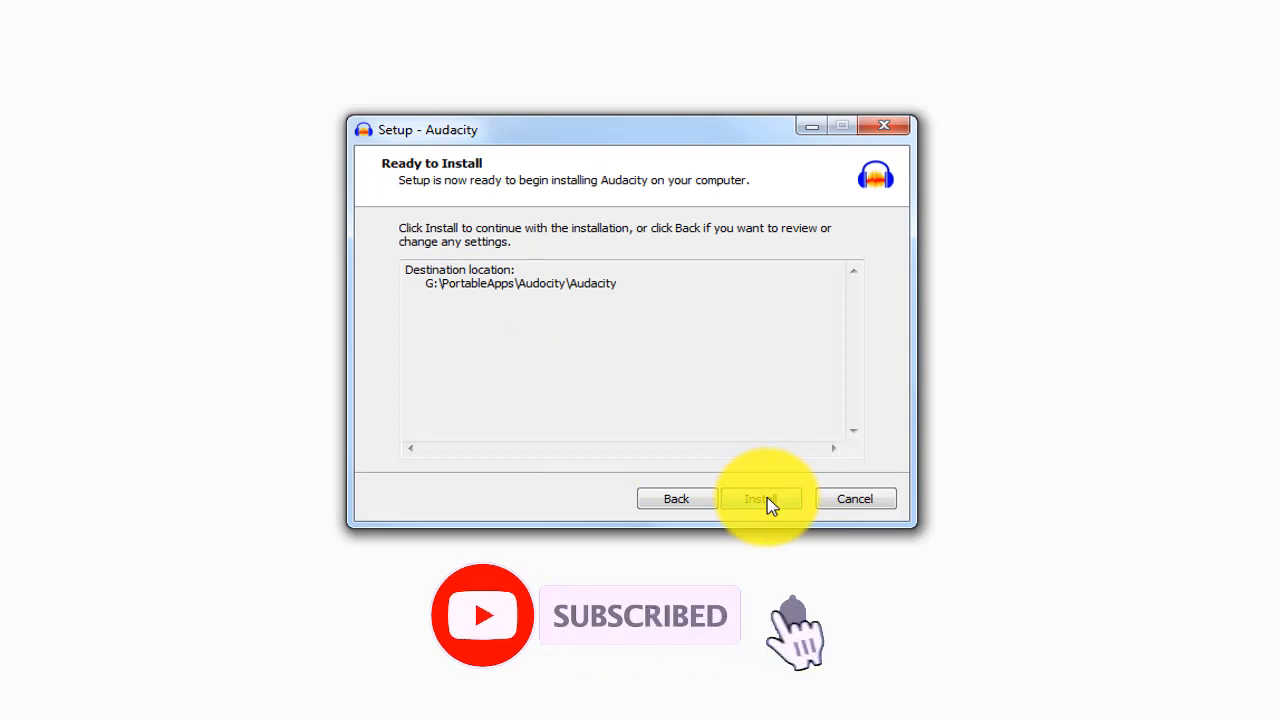
left_click(767, 497)
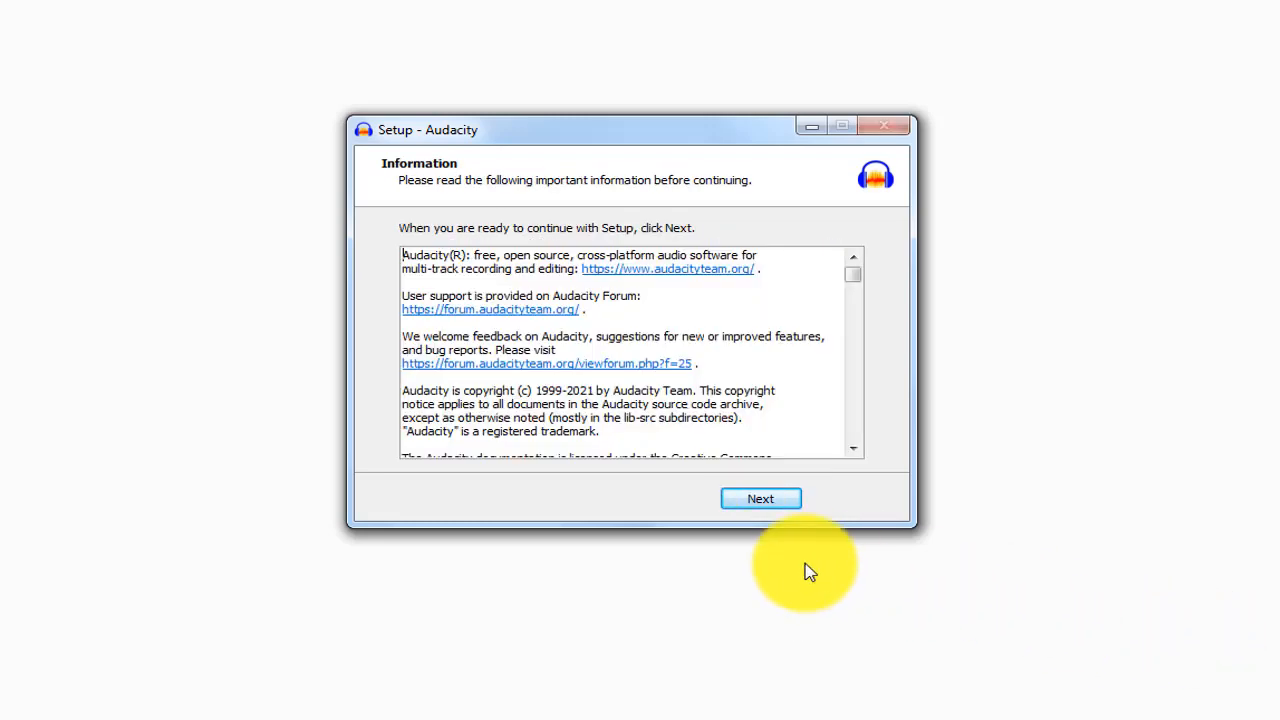
left_click(786, 499)
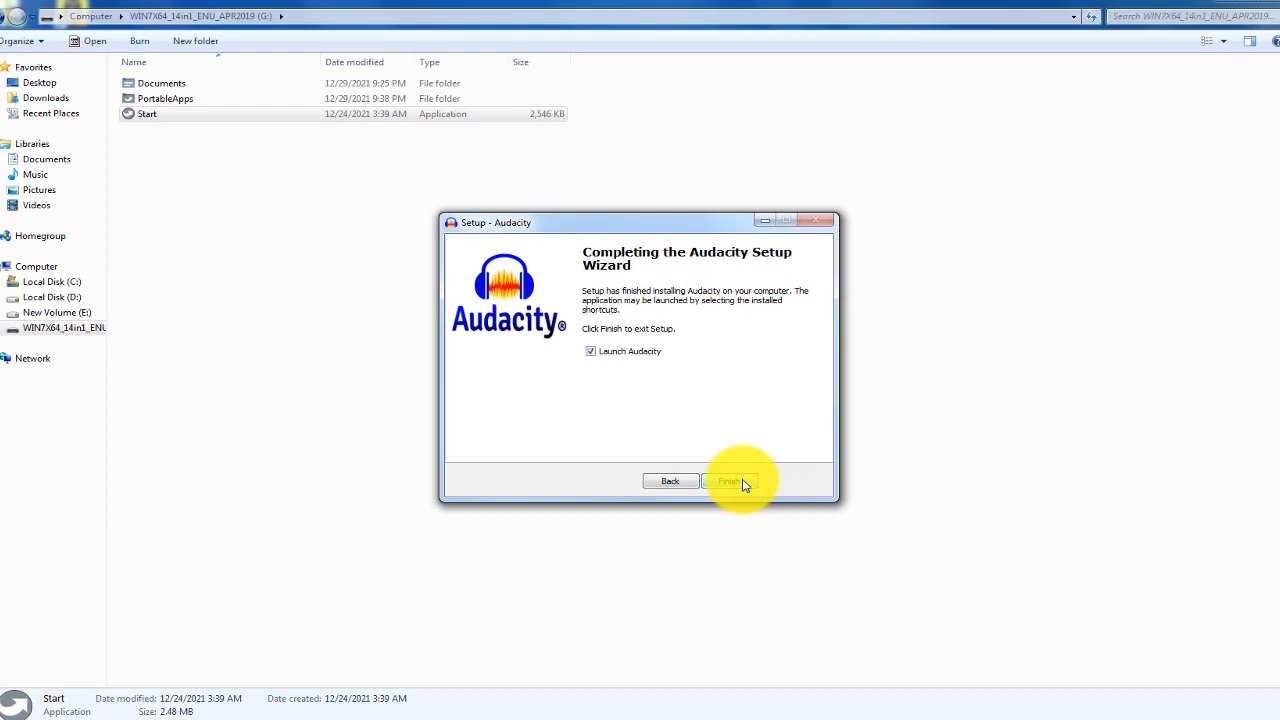
left_click(742, 484)
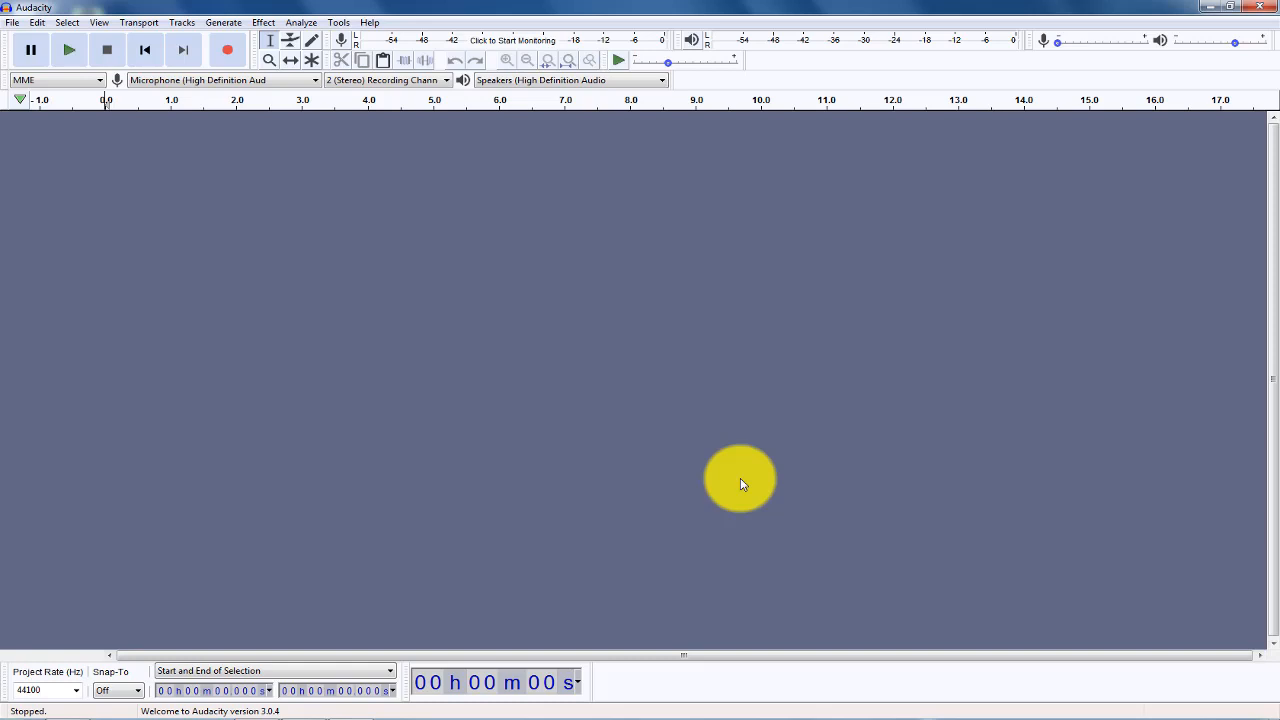
left_click(1259, 7)
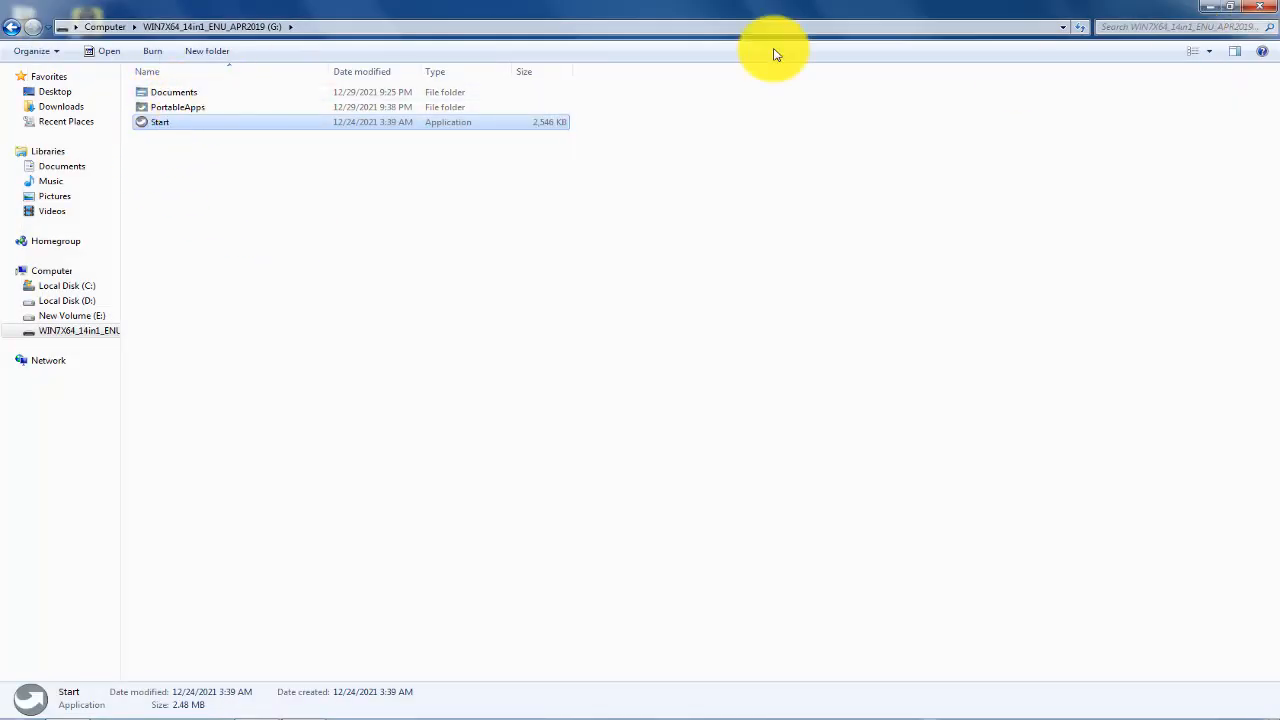
left_click(1259, 7)
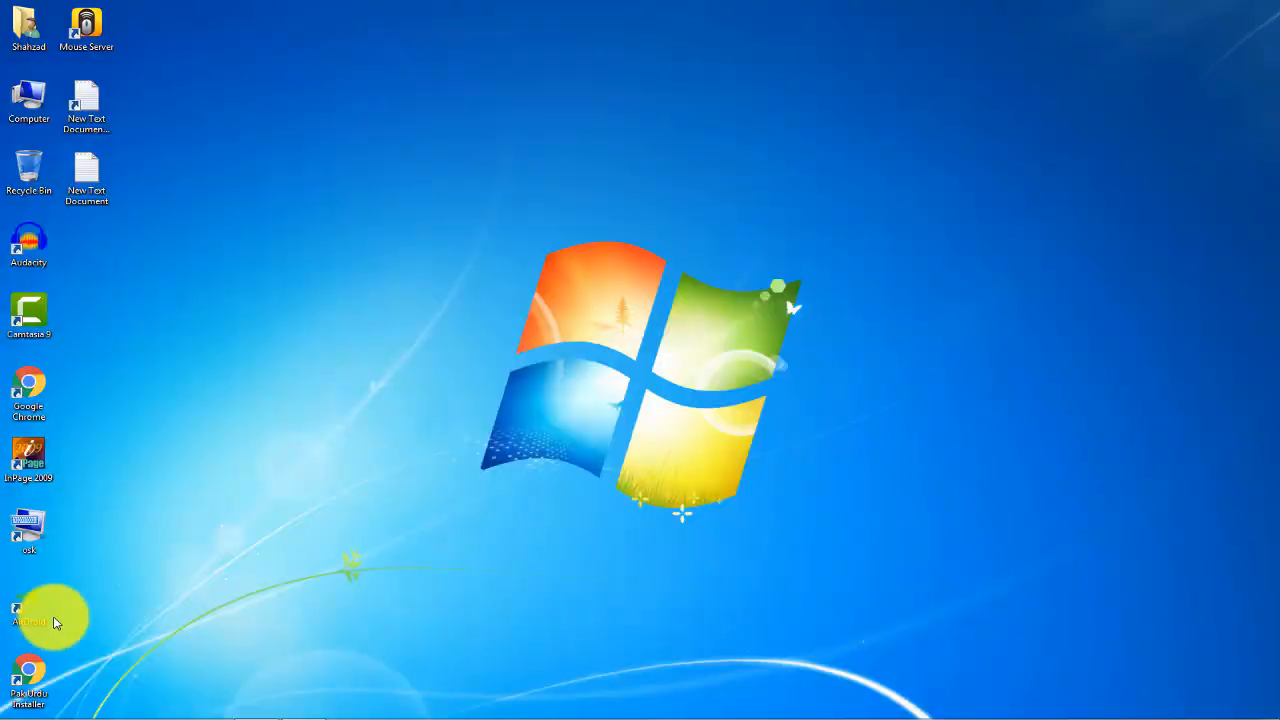
Open G:\PortableApps\Audocity\Audacity from Computer, run the Audacity application stored there, and close it.
double_click(24, 96)
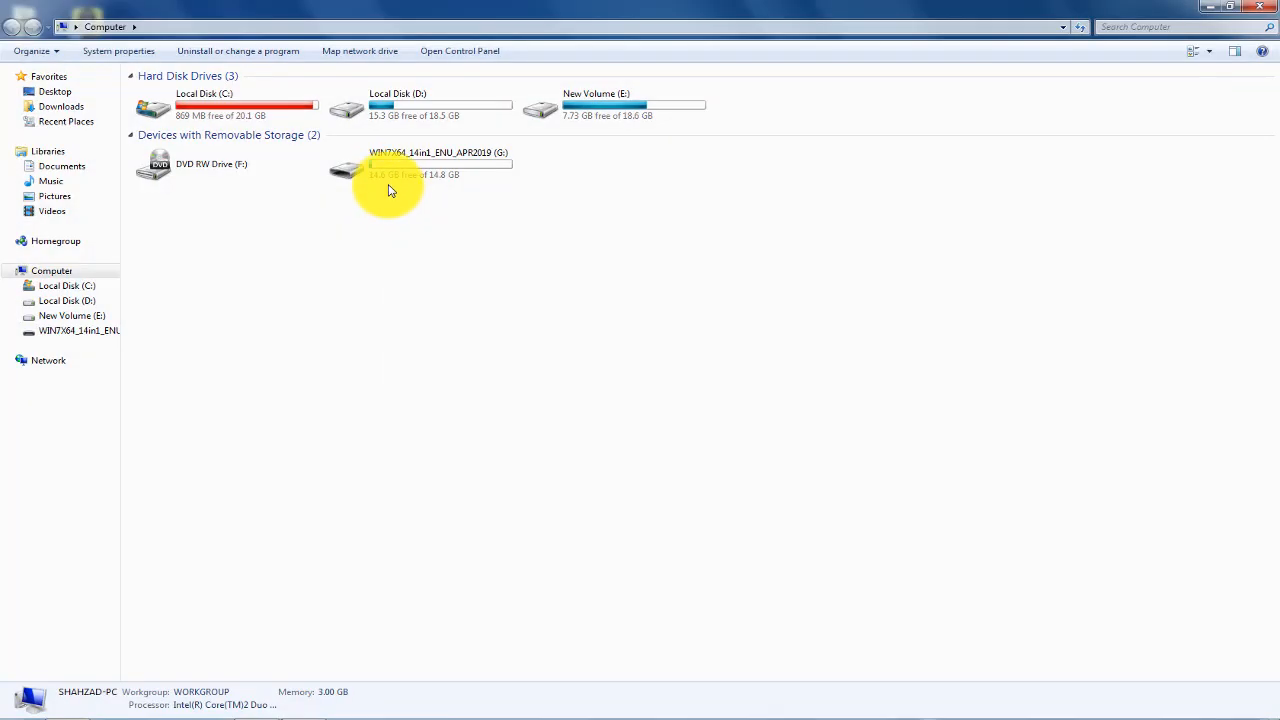
double_click(391, 169)
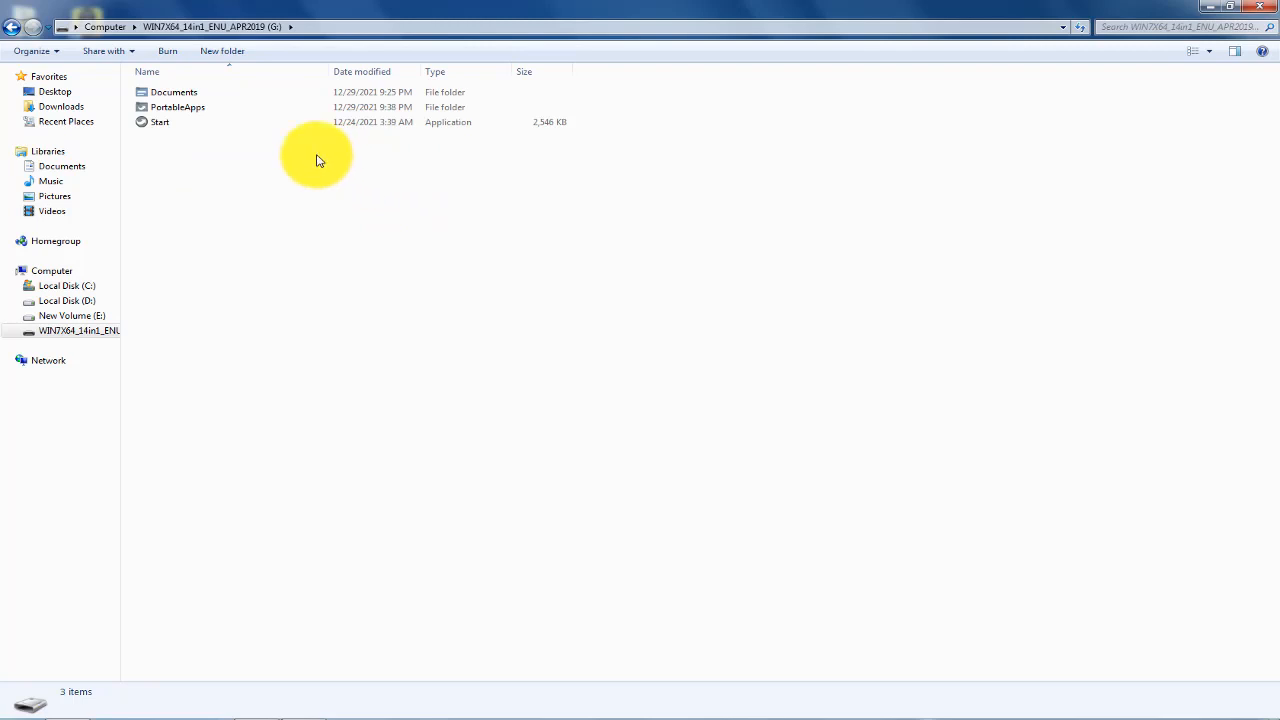
double_click(238, 117)
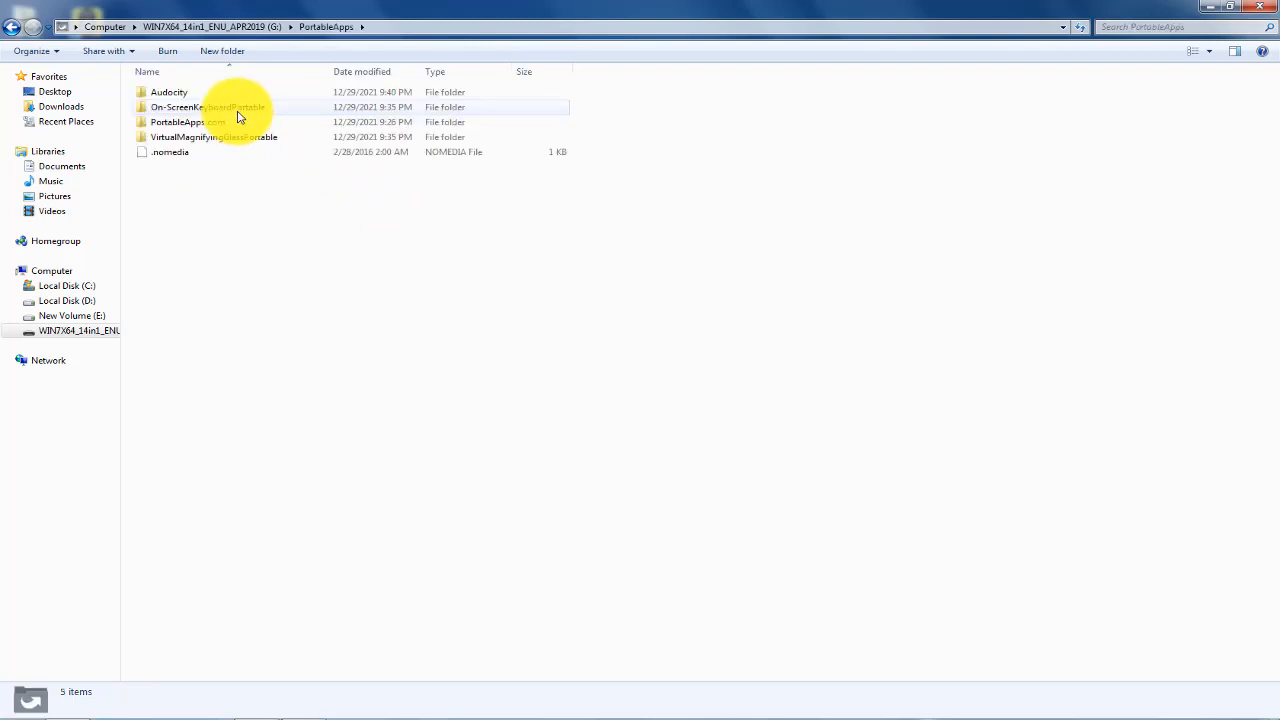
double_click(238, 95)
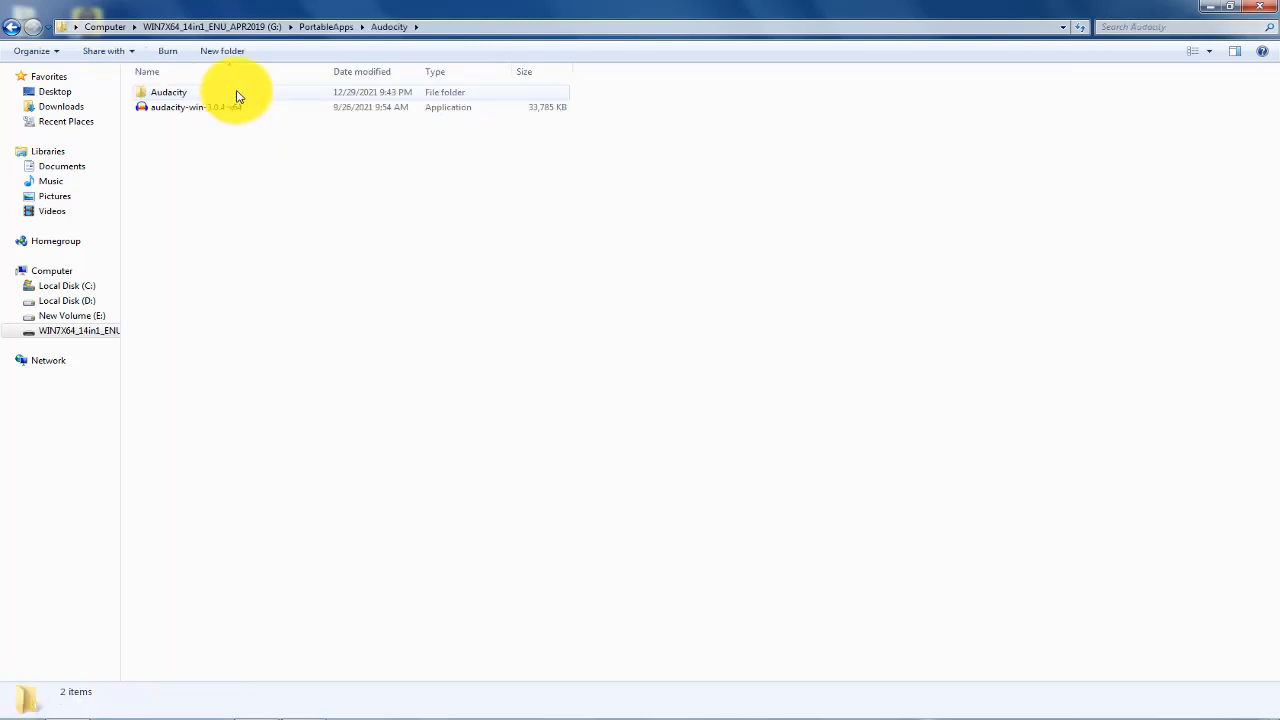
double_click(170, 96)
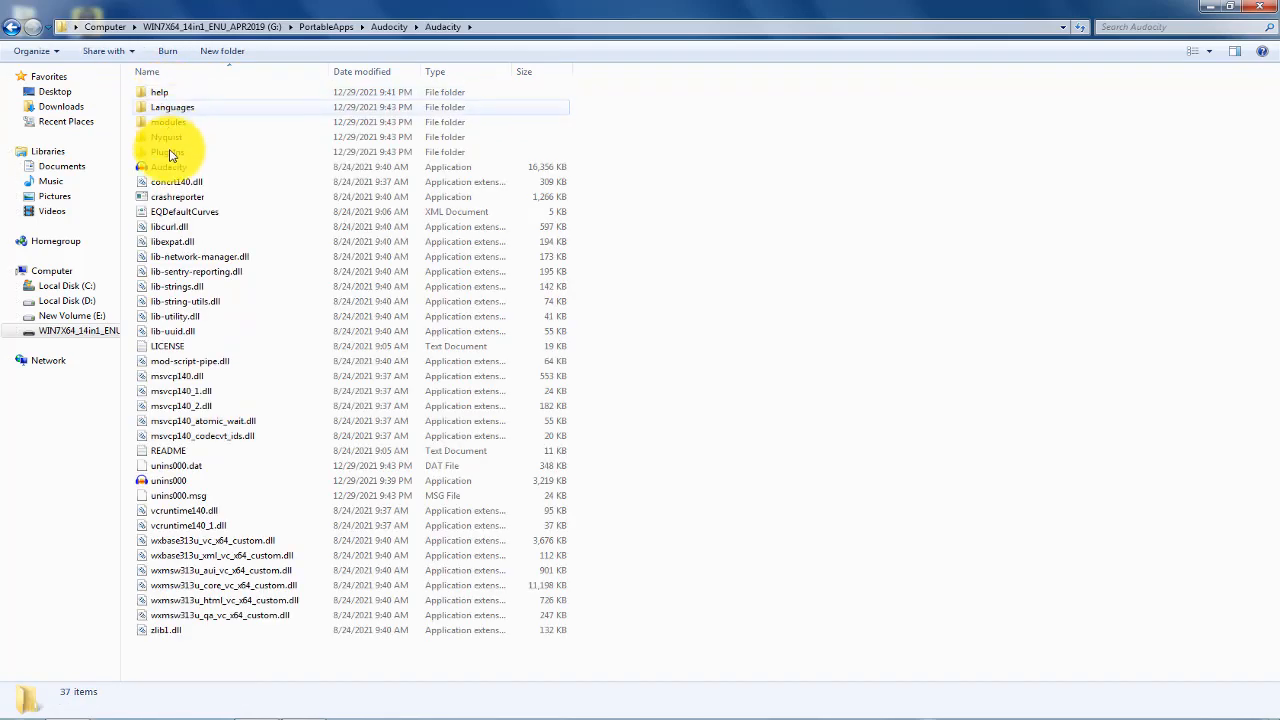
double_click(180, 170)
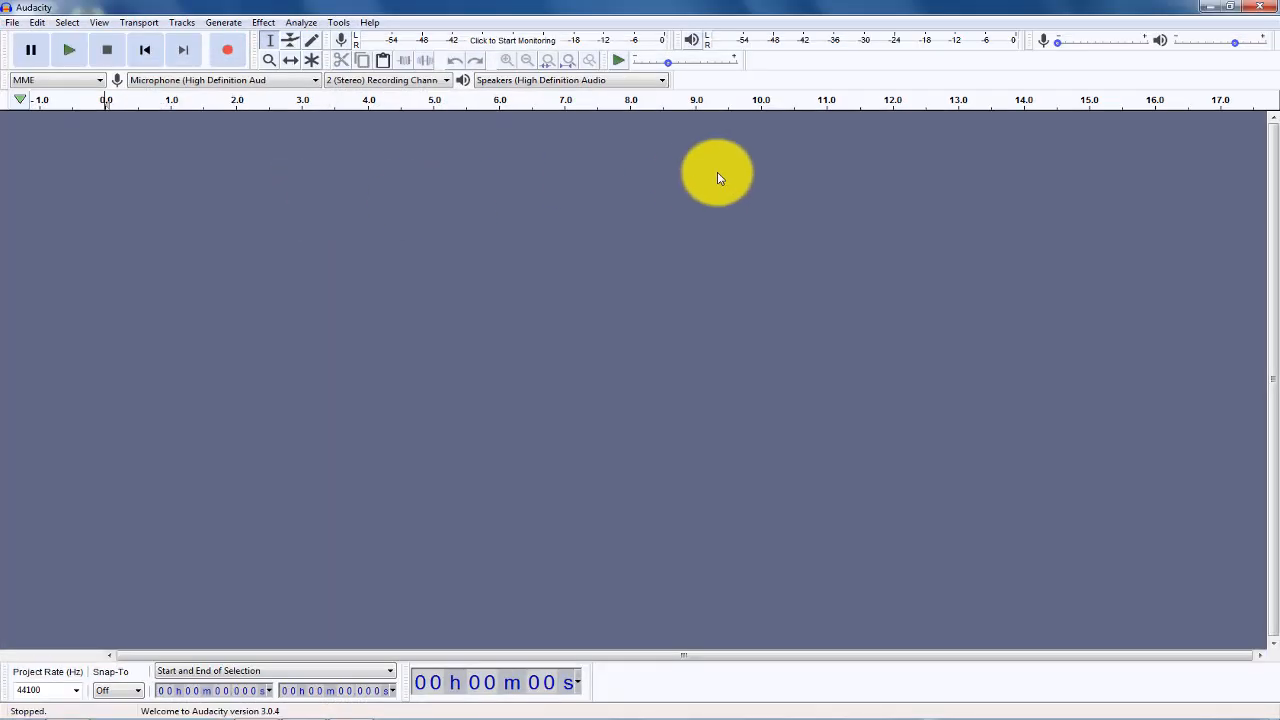
left_click(1258, 7)
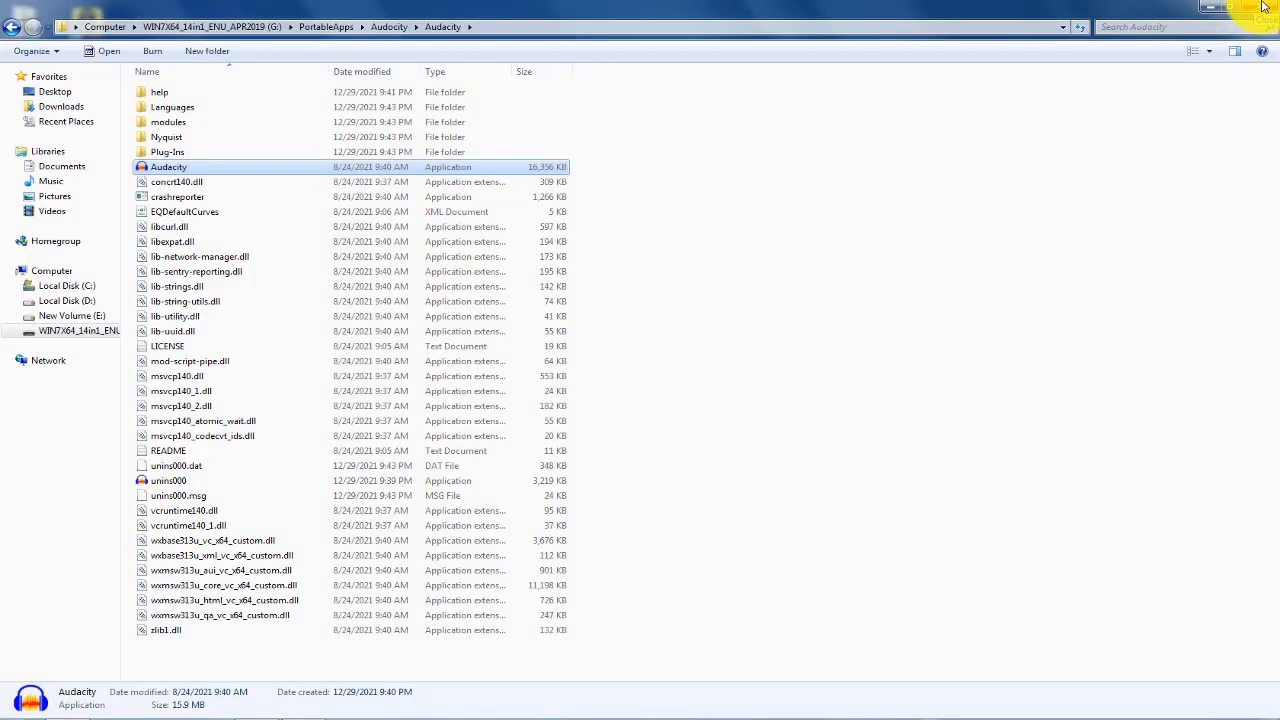